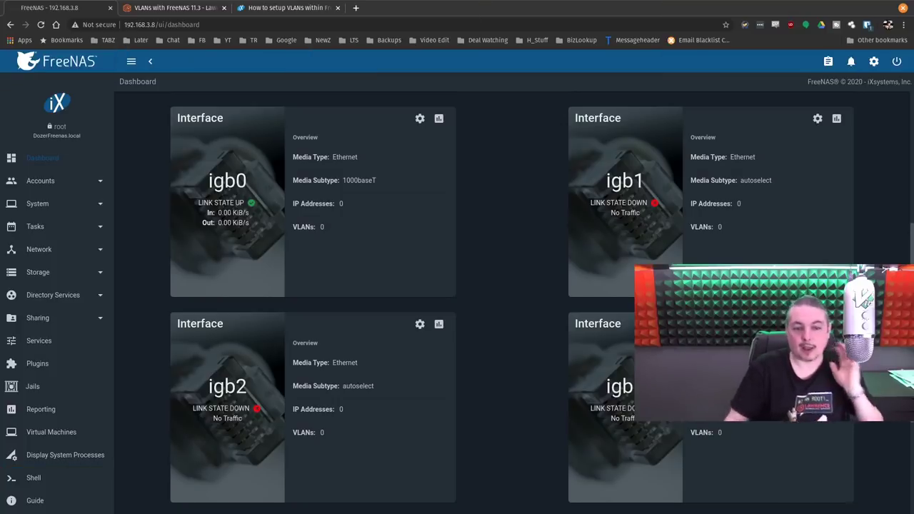
Step: Examine the network interface cards on the FreeNAS dashboard, from igb0 through cxgb0, including link state, IP addresses and VLANs
scroll(468, 249, "down", 1)
scroll(466, 236, "down", 1)
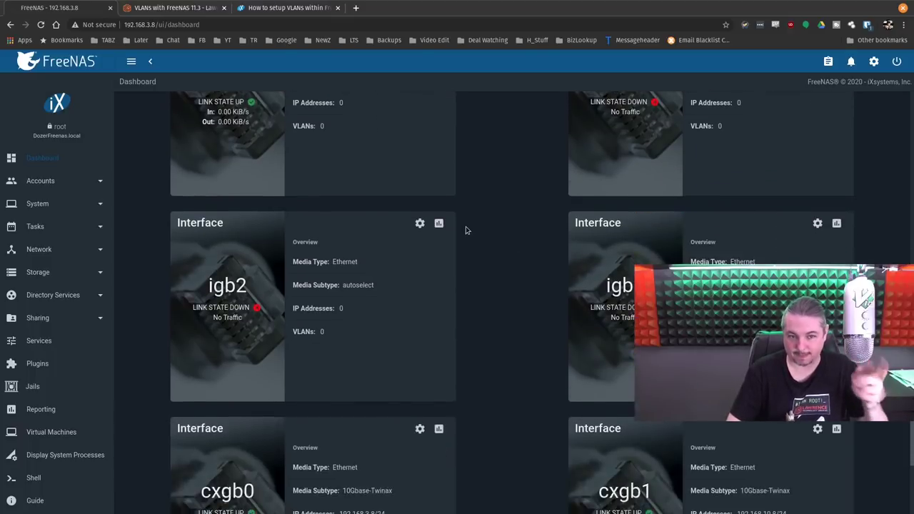
scroll(466, 227, "up", 4)
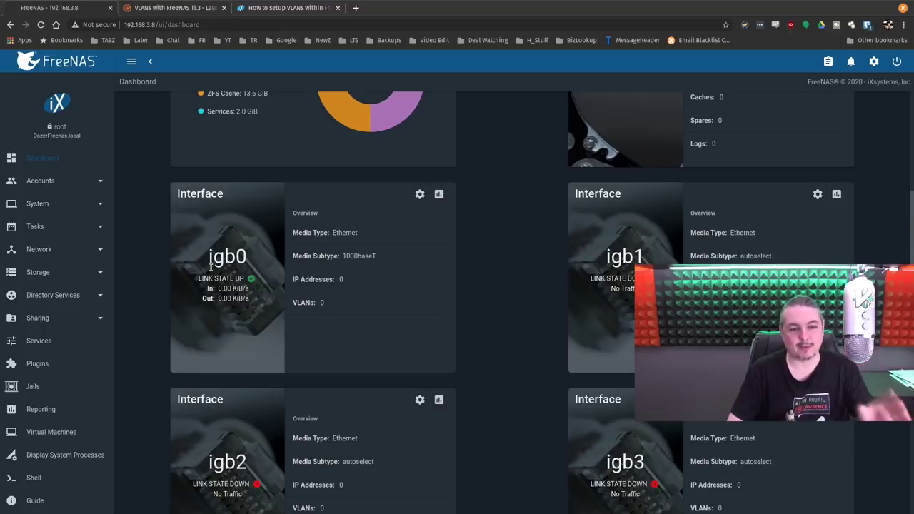
left_click_drag(210, 257, 247, 259)
scroll(468, 389, "down", 3)
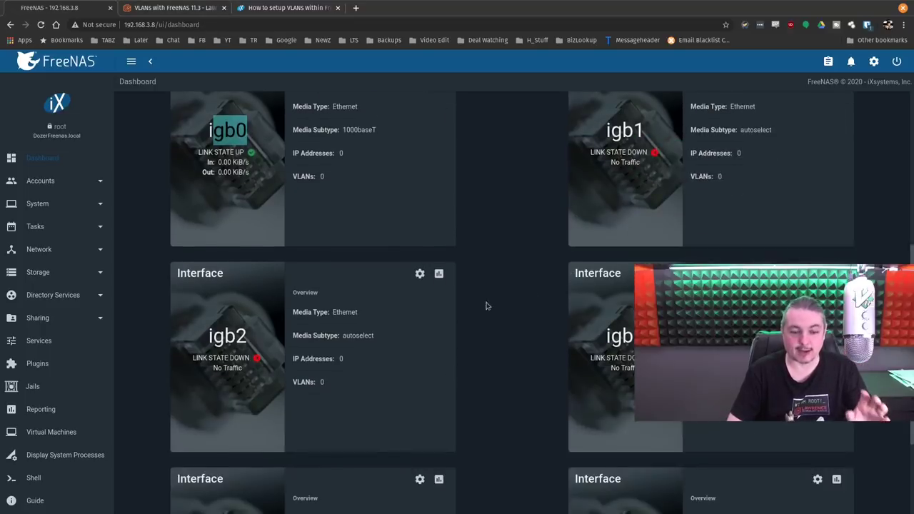
scroll(468, 389, "down", 2)
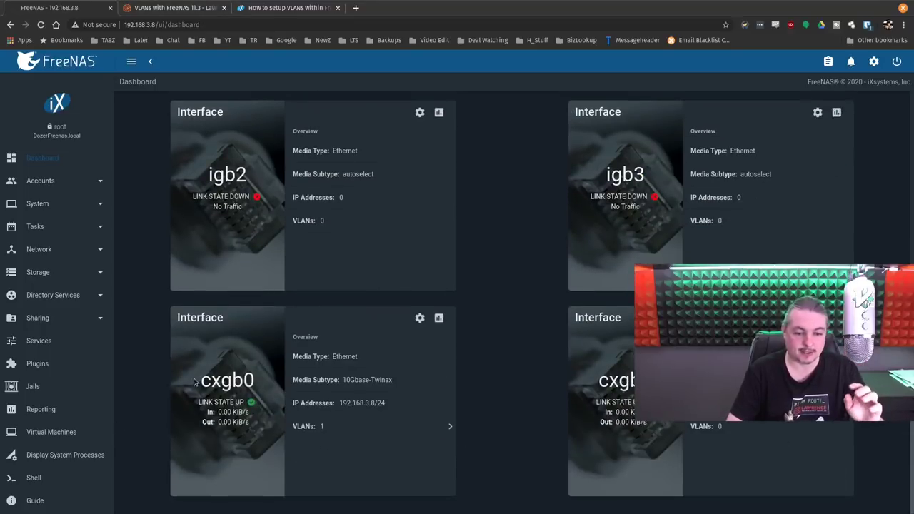
left_click_drag(194, 382, 257, 386)
left_click(522, 393)
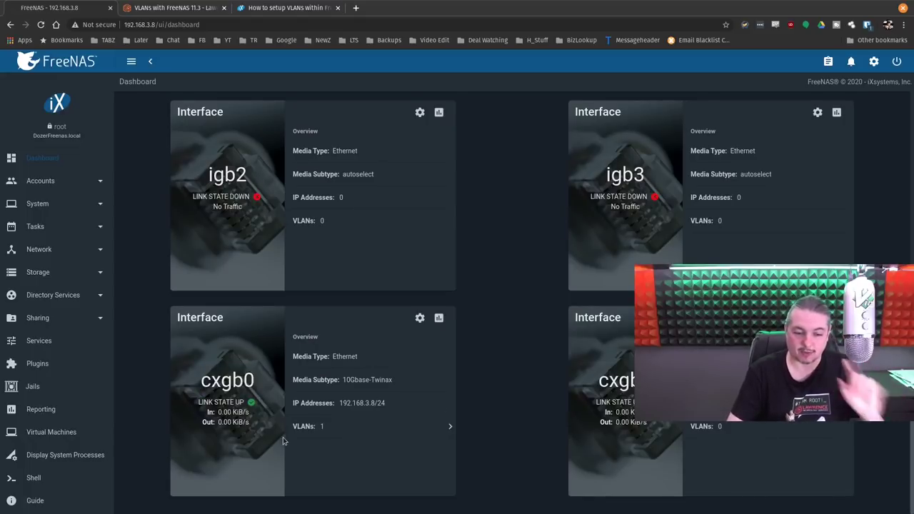
triple_click(318, 410)
left_click(416, 407)
scroll(487, 362, "up", 5)
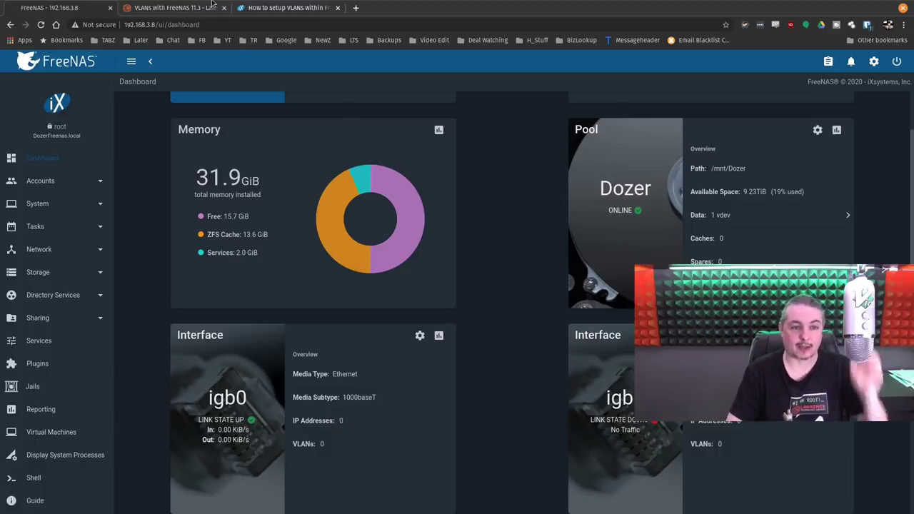
Step: Switch to the iX Community guide "How to setup VLANs within FreeNAS 11.3" and read its prerequisites and UniFi switch port profile example
left_click(172, 7)
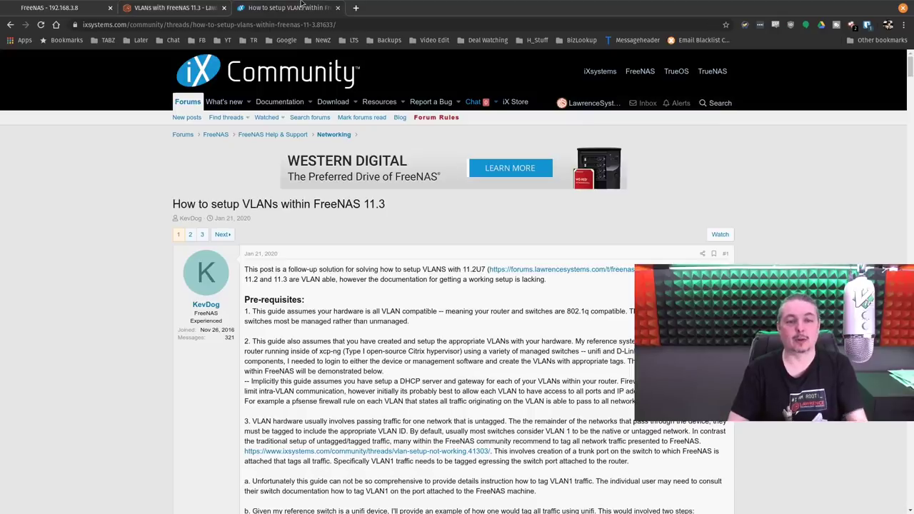
left_click(300, 8)
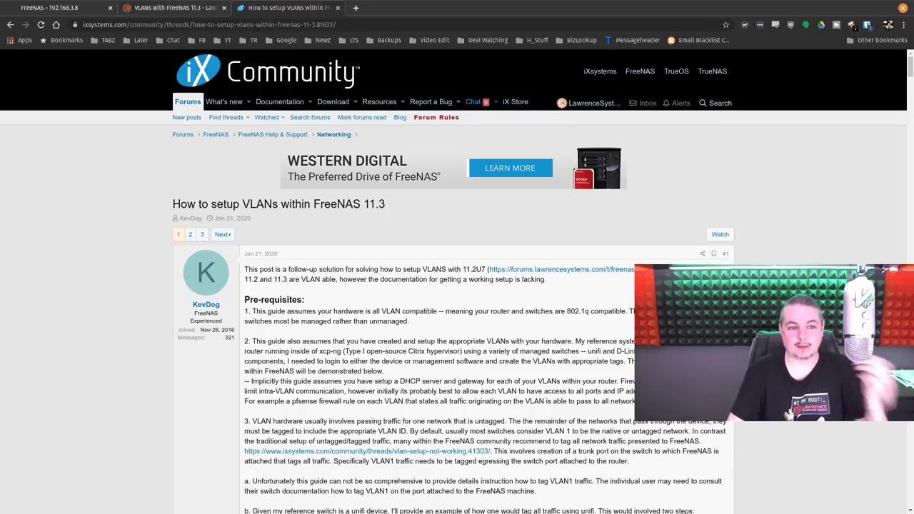
scroll(453, 285, "down", 5)
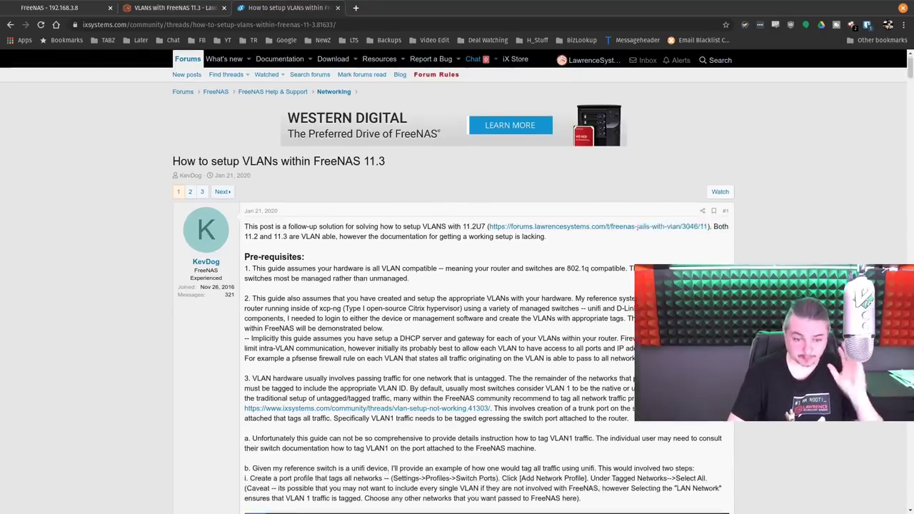
scroll(486, 285, "down", 5)
scroll(486, 286, "up", 7)
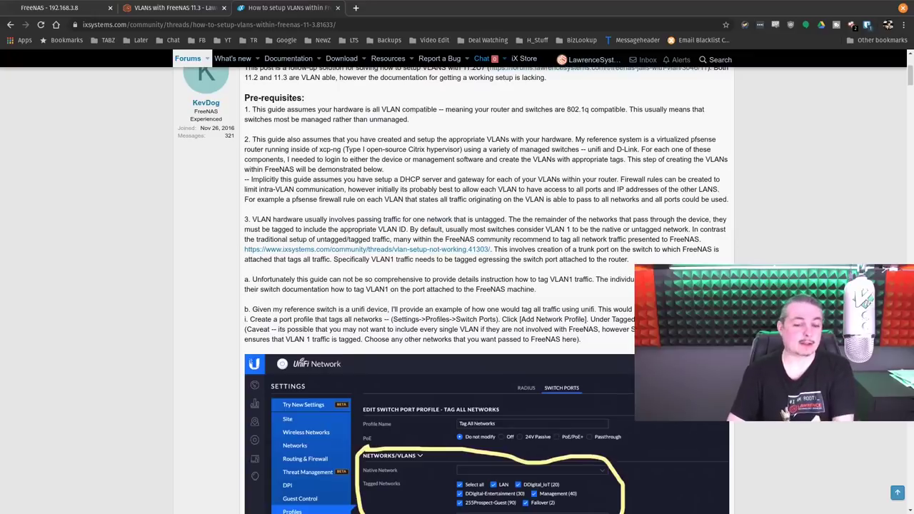
scroll(447, 356, "down", 3)
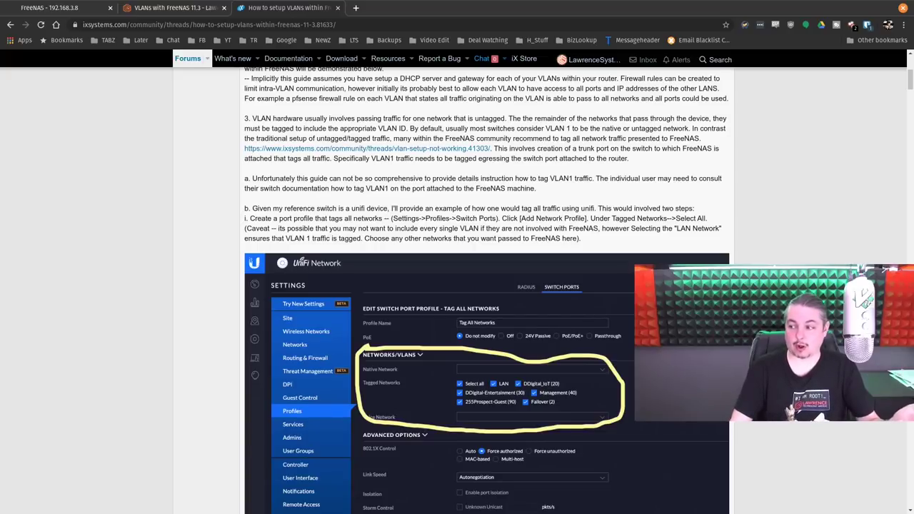
Step: Check the LAN subnet in UniFi's network list, and compare it with the cxgb0 and cxgb1 cards on the FreeNAS dashboard
left_click(519, 302)
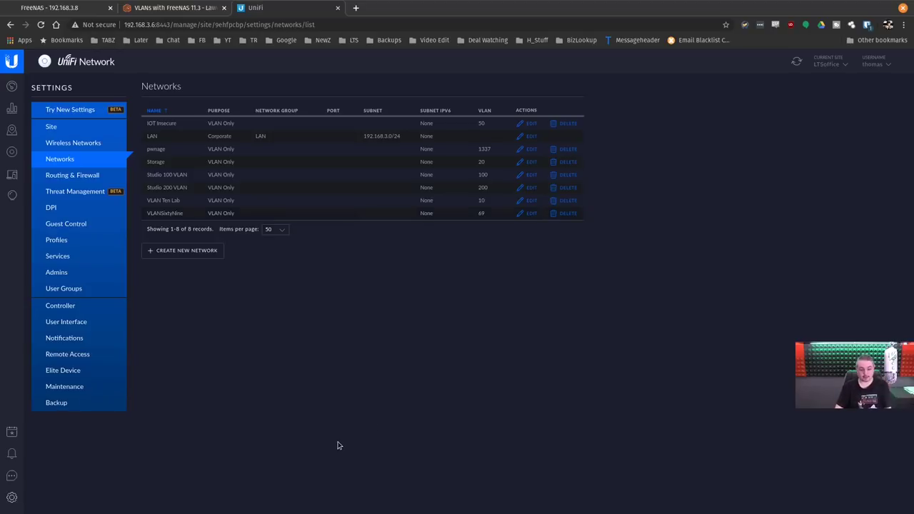
left_click_drag(362, 137, 404, 141)
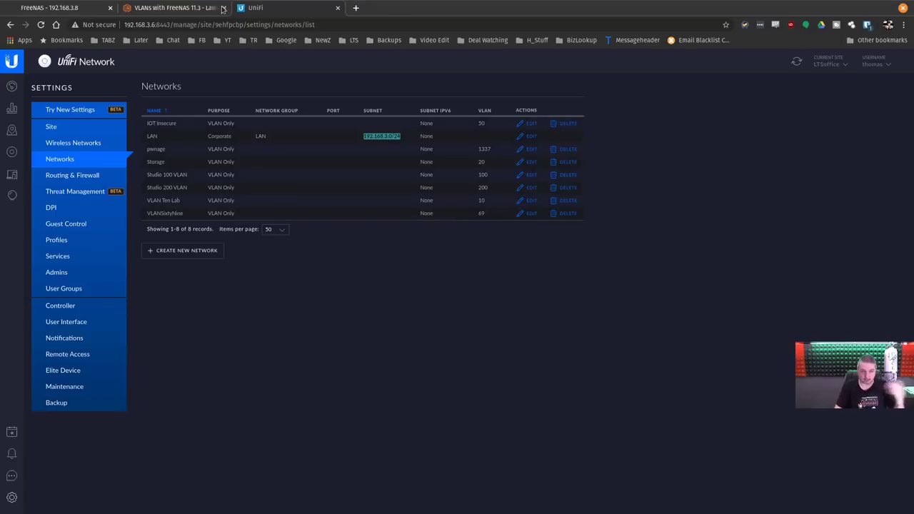
key("ctrl+1")
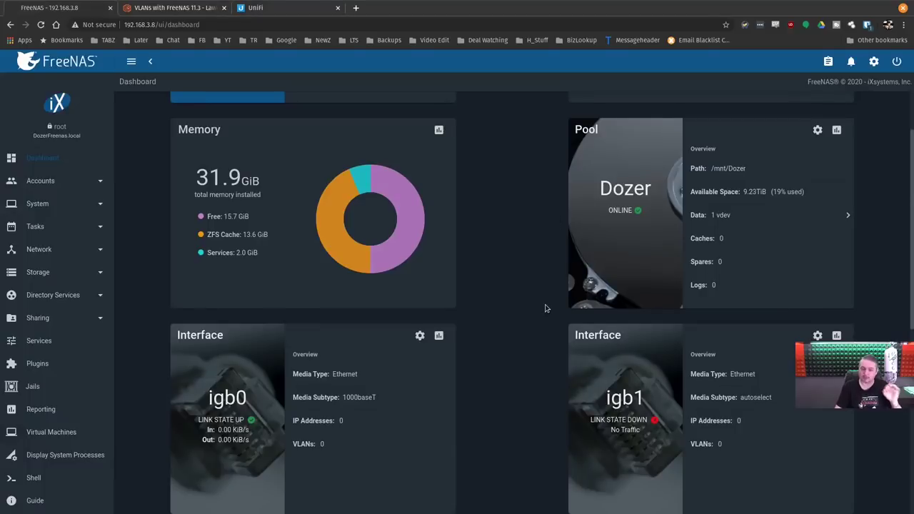
scroll(547, 308, "down", 6)
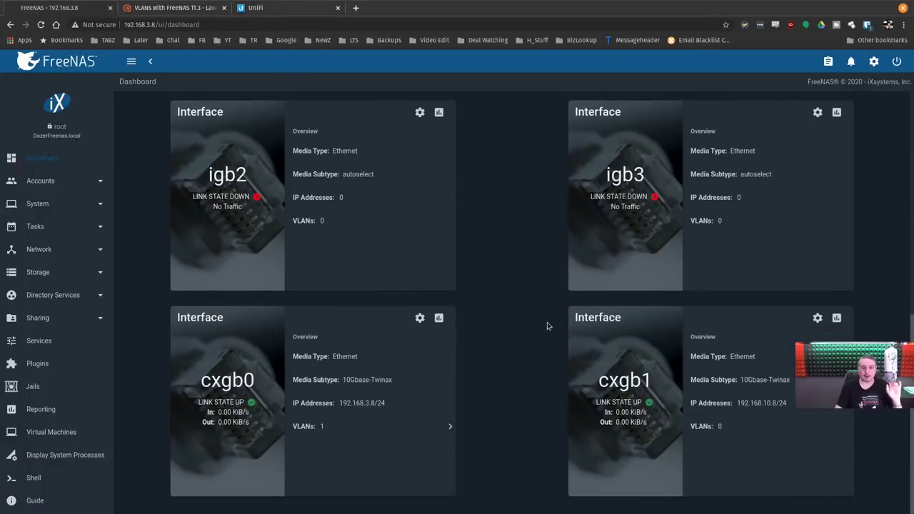
Step: Open the linked FreeNAS 11.3 VLAN guide from the Lawrence Systems forum post and read on to its "VLAN configuration with FreeNAS" section
key("ctrl+2")
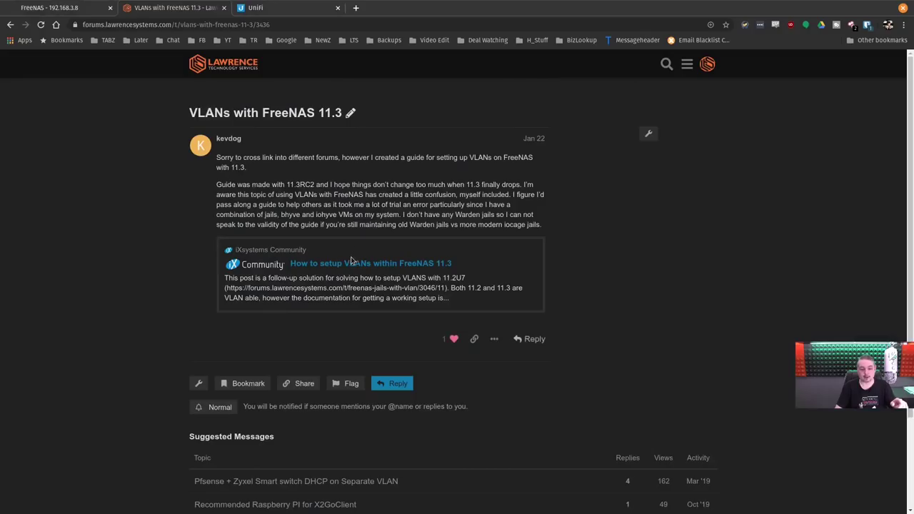
left_click(315, 236)
scroll(379, 302, "down", 10)
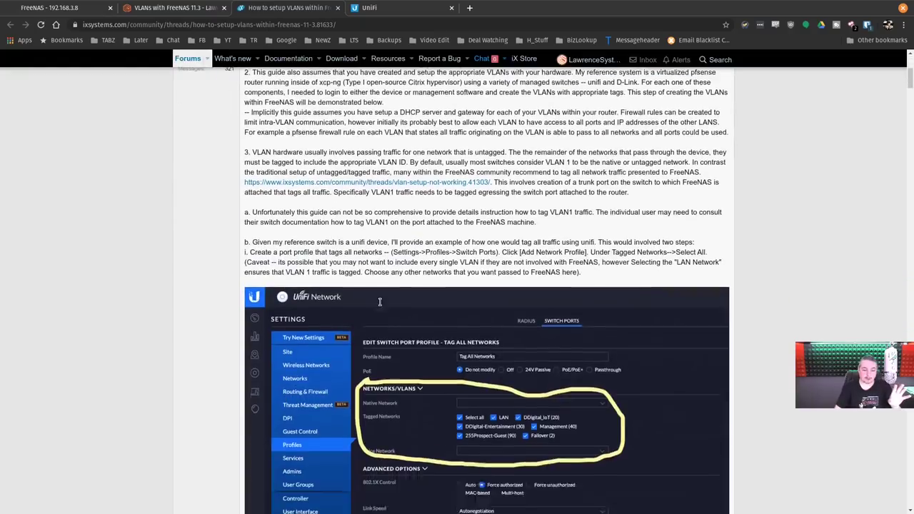
scroll(379, 302, "down", 8)
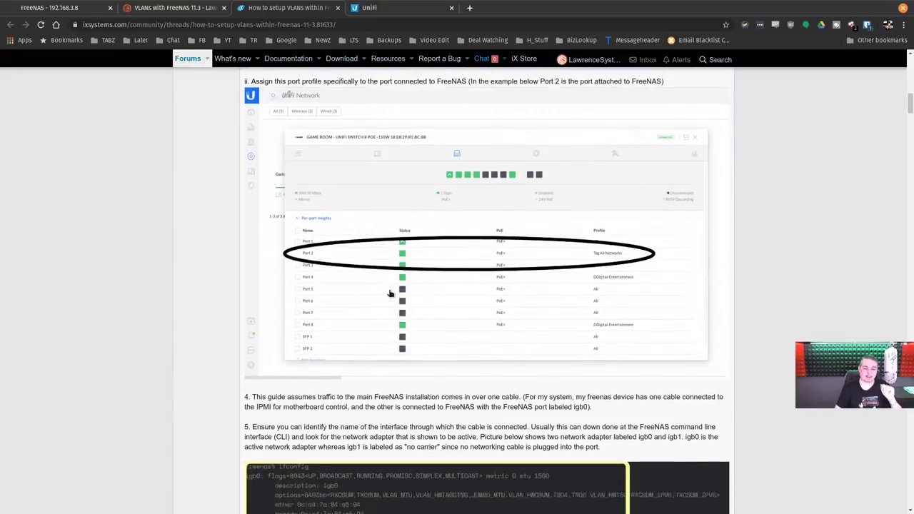
scroll(391, 293, "down", 4)
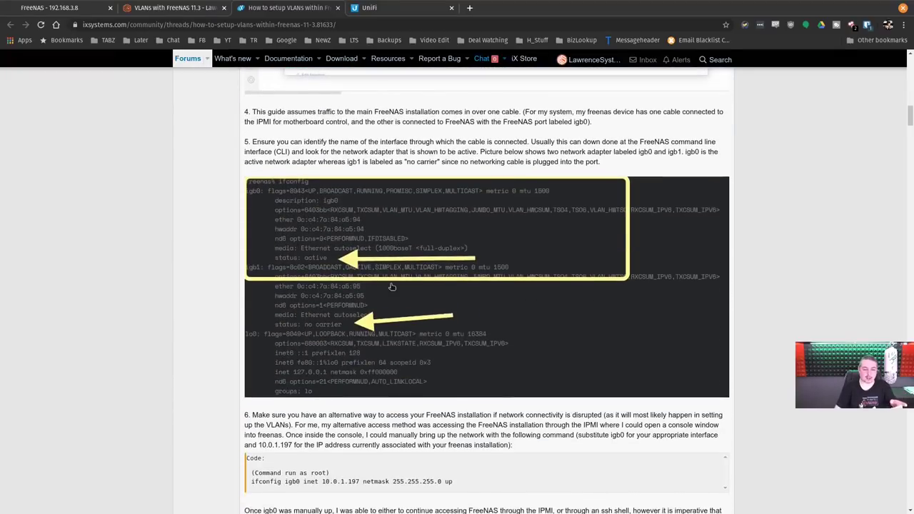
scroll(391, 284, "down", 1)
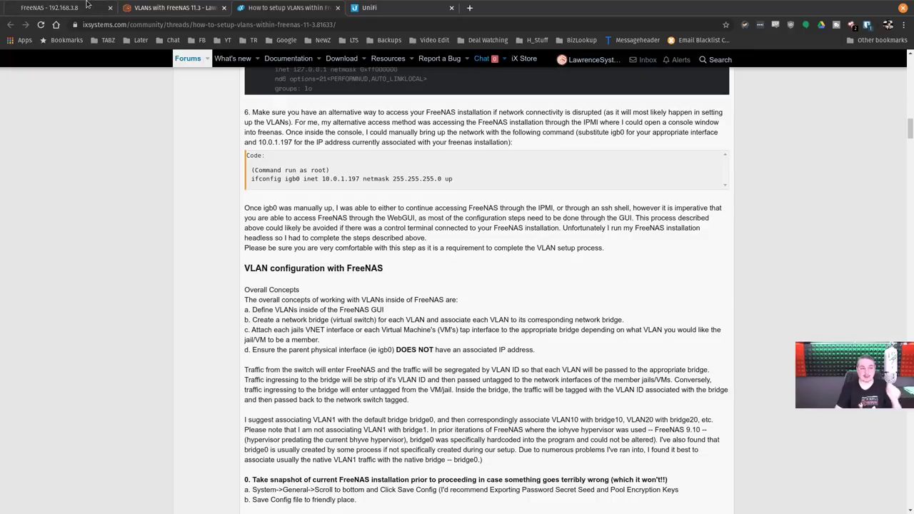
Step: Return to the FreeNAS dashboard, inspect the VLAN and its address on the cxgb0 interface, and go back to the card's overview
left_click(87, 6)
scroll(523, 305, "up", 3)
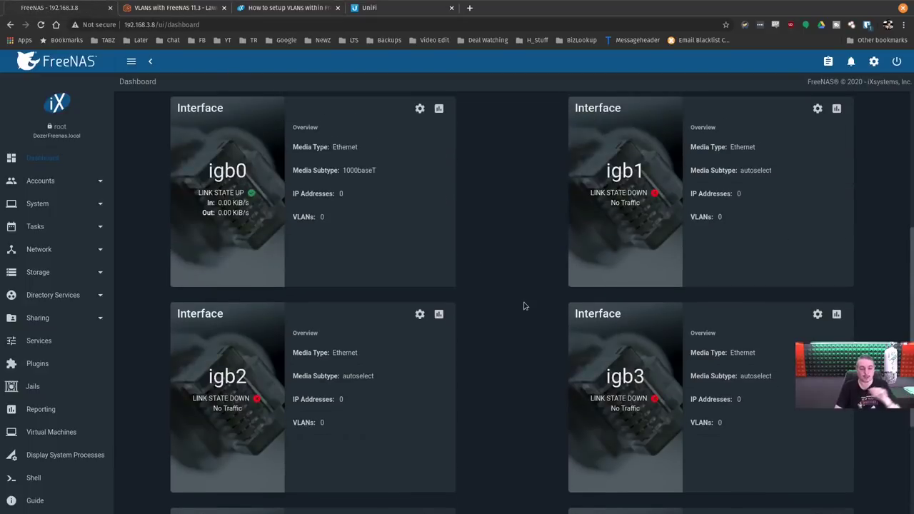
scroll(486, 318, "down", 3)
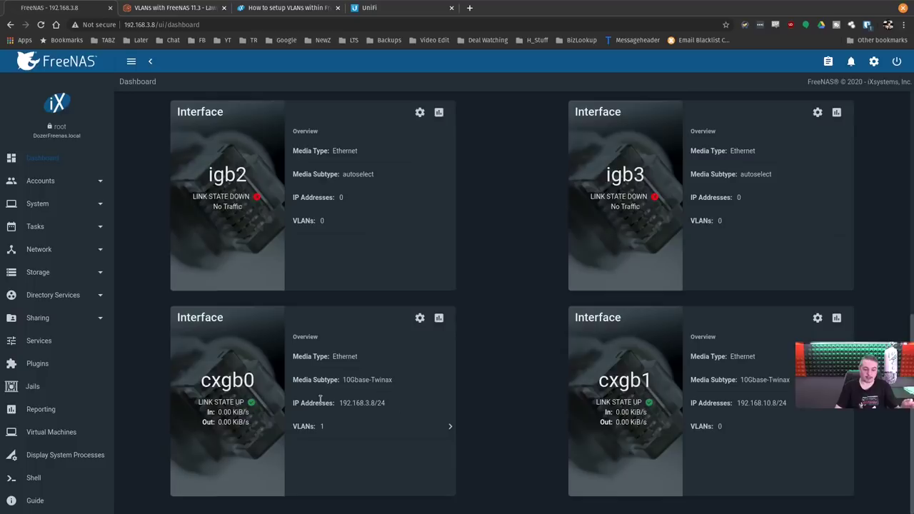
left_click_drag(182, 383, 261, 386)
left_click(372, 418)
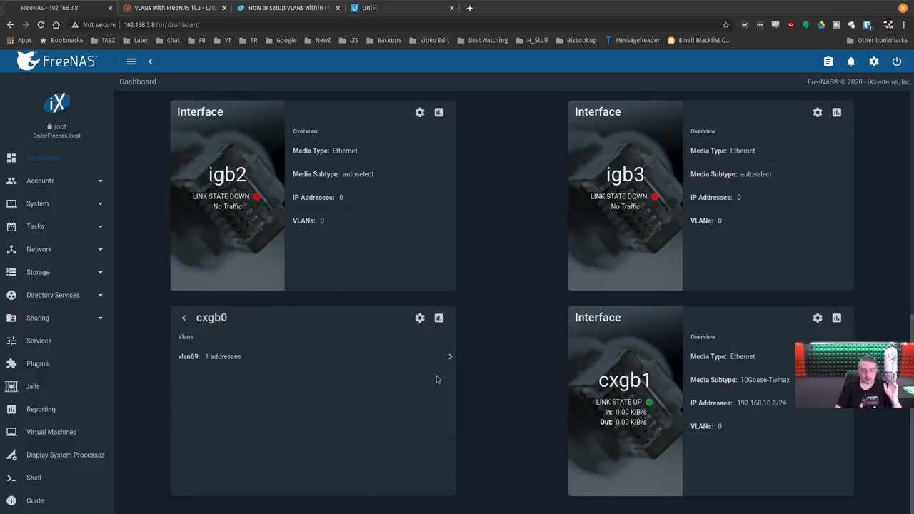
left_click(449, 357)
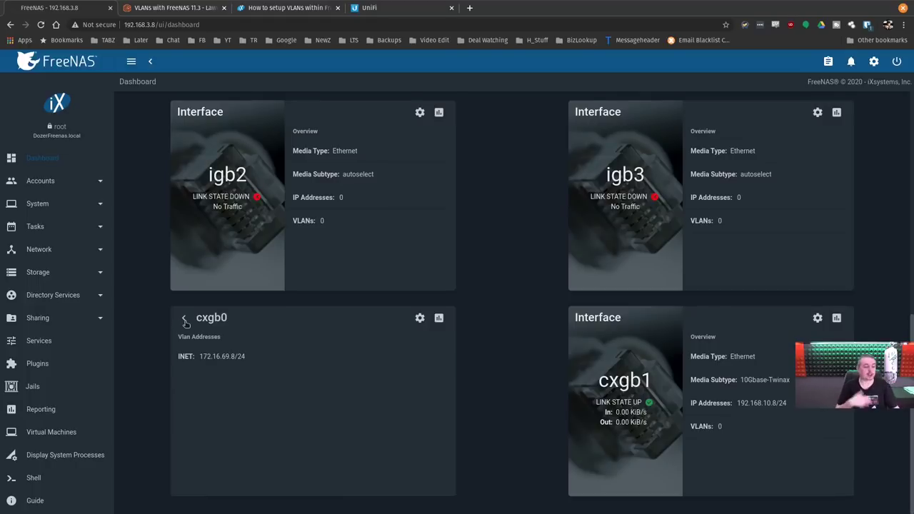
left_click(185, 320)
left_click(184, 320)
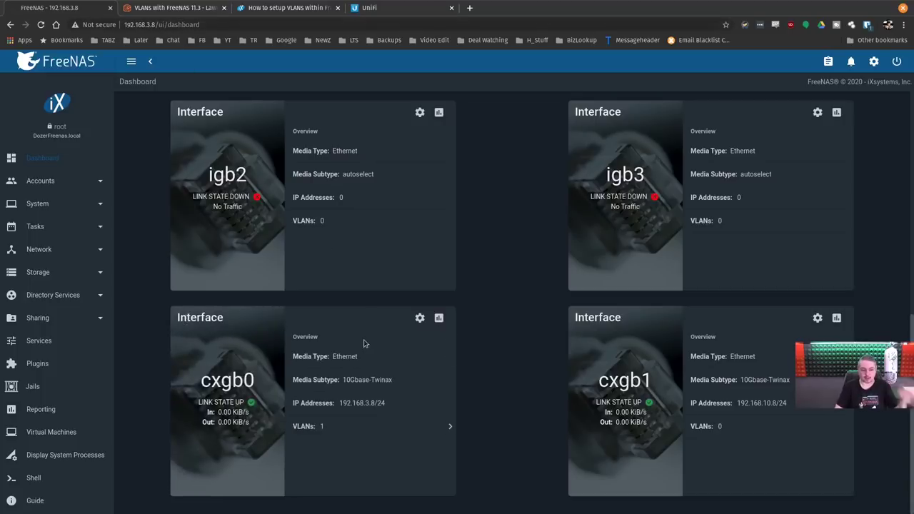
Step: View the vlan69 addresses on the cxgb0 card once more and return to its overview
left_click(451, 426)
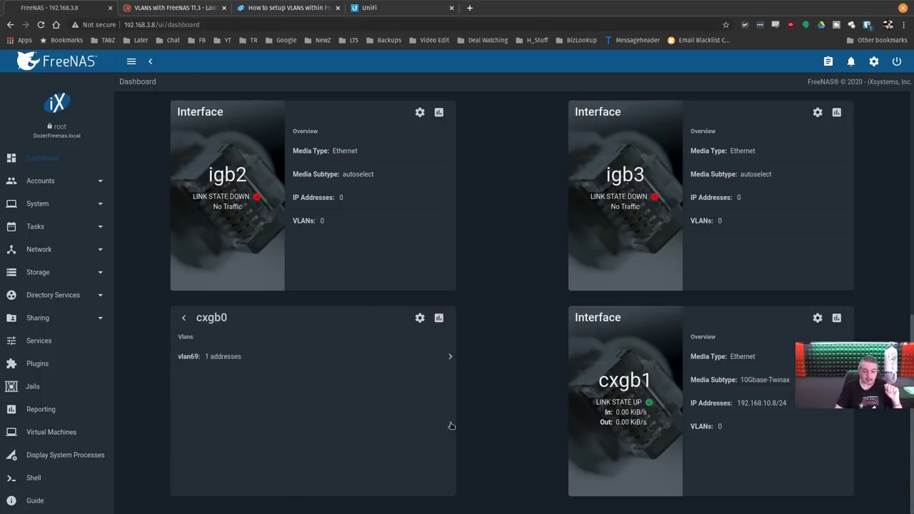
left_click(449, 357)
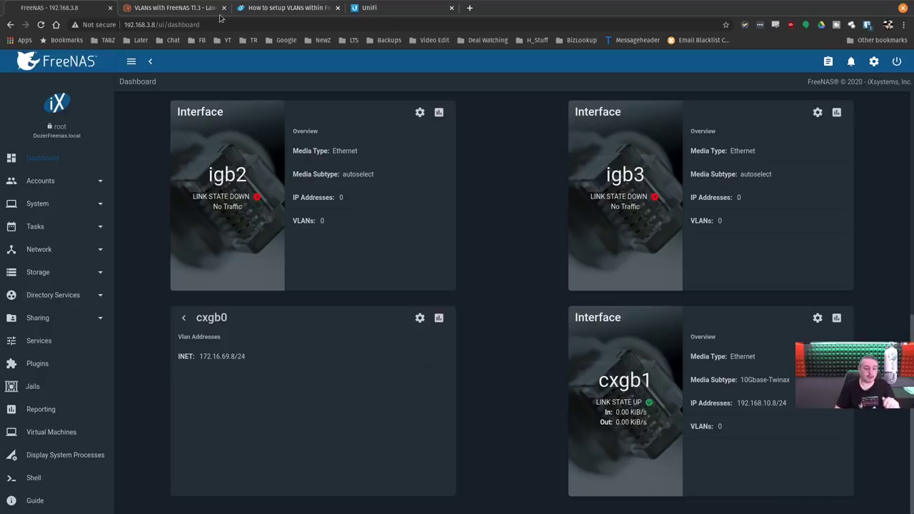
left_click(185, 318)
left_click(185, 318)
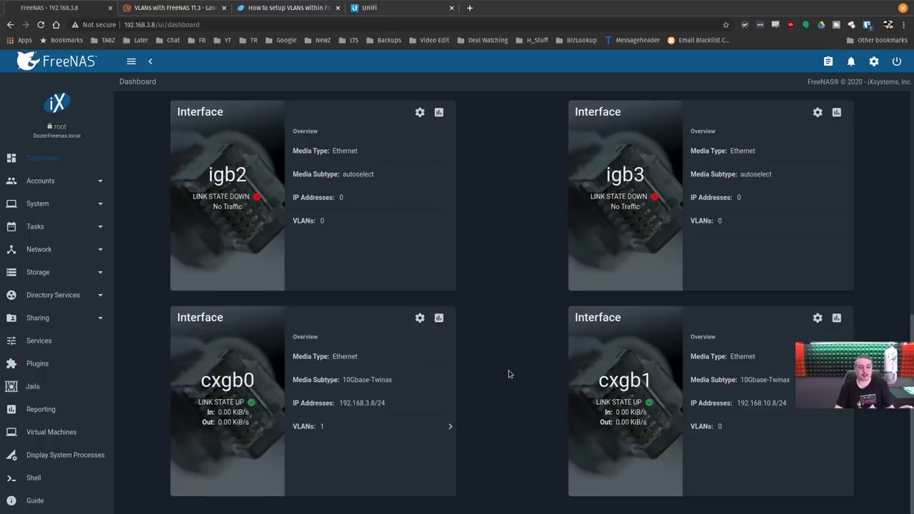
Step: Review all the dashboard's interface cards again, comparing the igb ports with cxgb0 and cxgb1
scroll(509, 373, "up", 3)
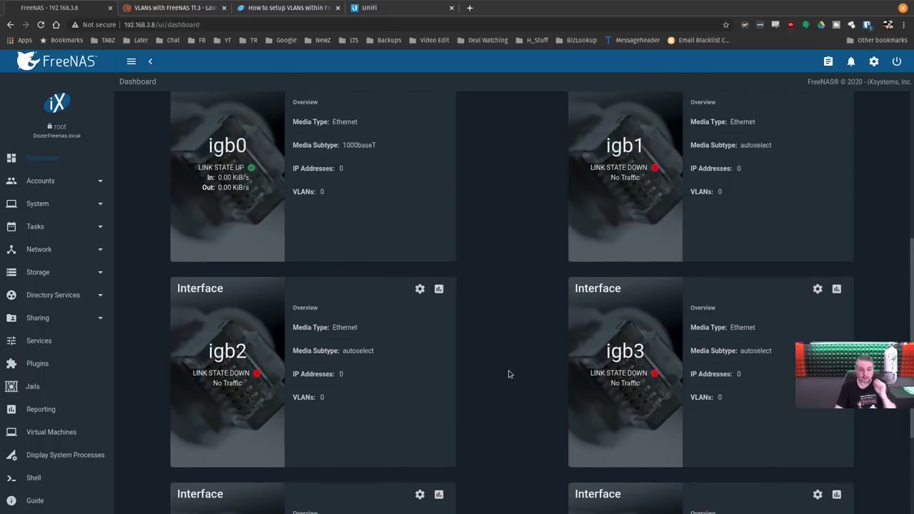
scroll(508, 374, "down", 3)
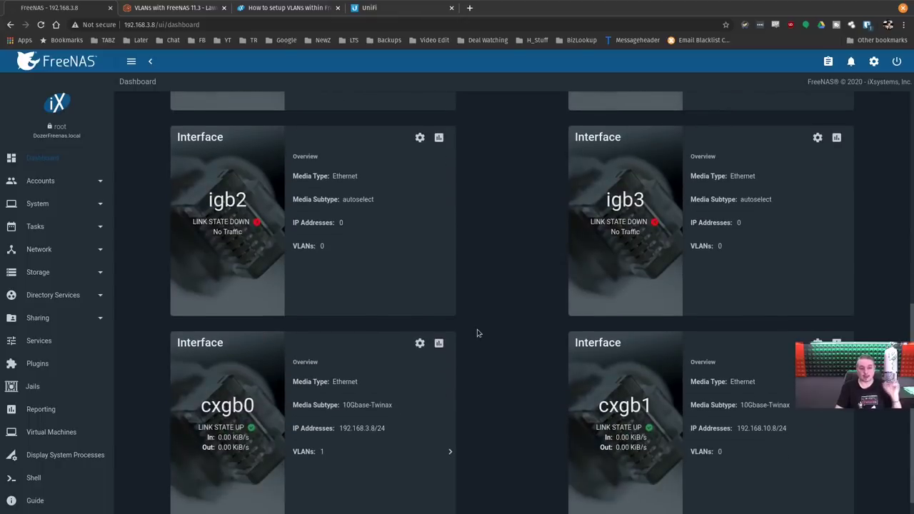
scroll(478, 333, "down", 1)
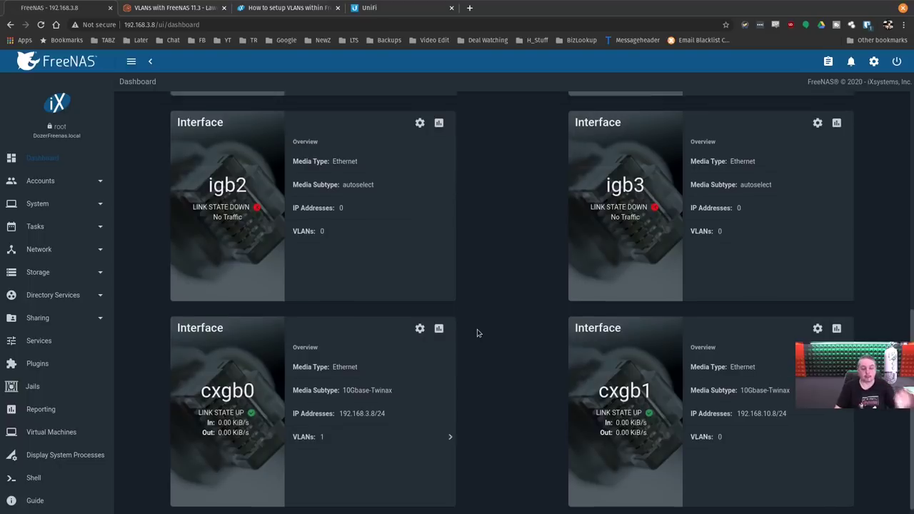
scroll(477, 330, "up", 6)
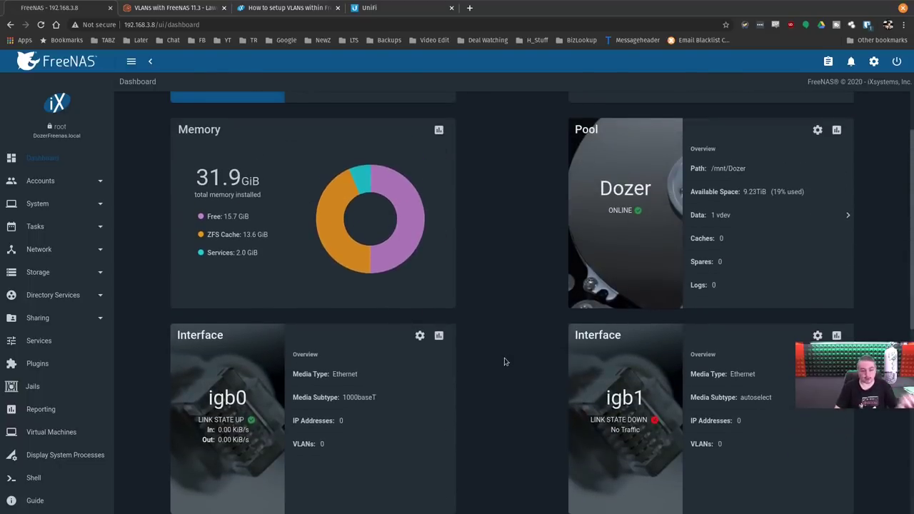
scroll(500, 358, "down", 2)
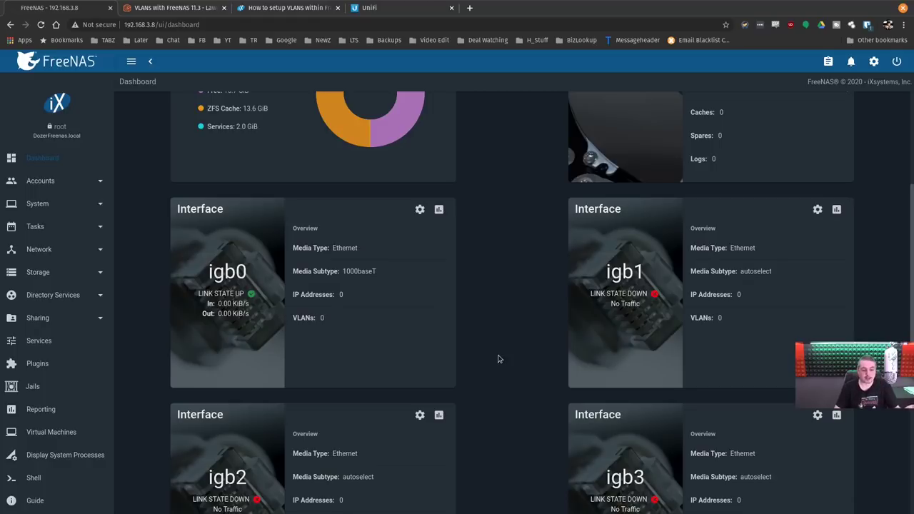
scroll(499, 359, "down", 4)
left_click_drag(201, 380, 251, 378)
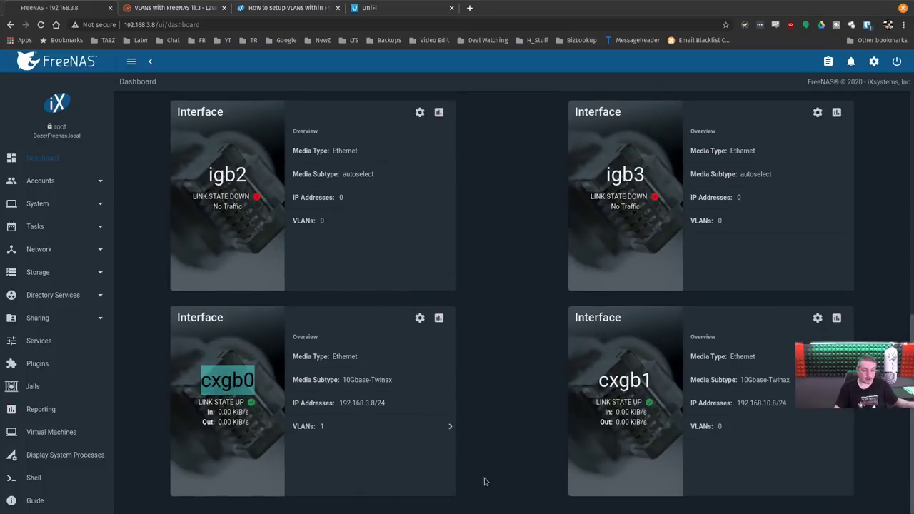
scroll(488, 477, "up", 5)
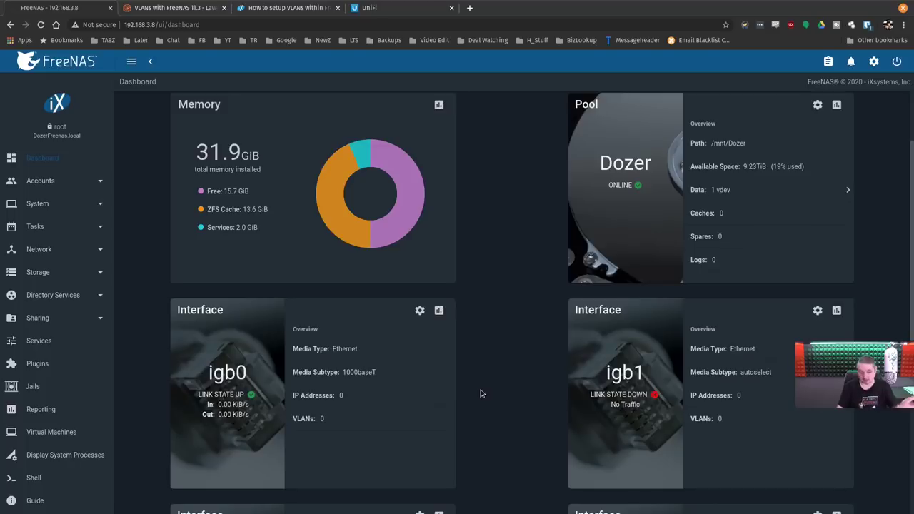
Step: Look over the dashboard's interface cards from igb0 down to cxgb0 and cxgb1
scroll(481, 393, "down", 2)
left_click_drag(207, 269, 246, 273)
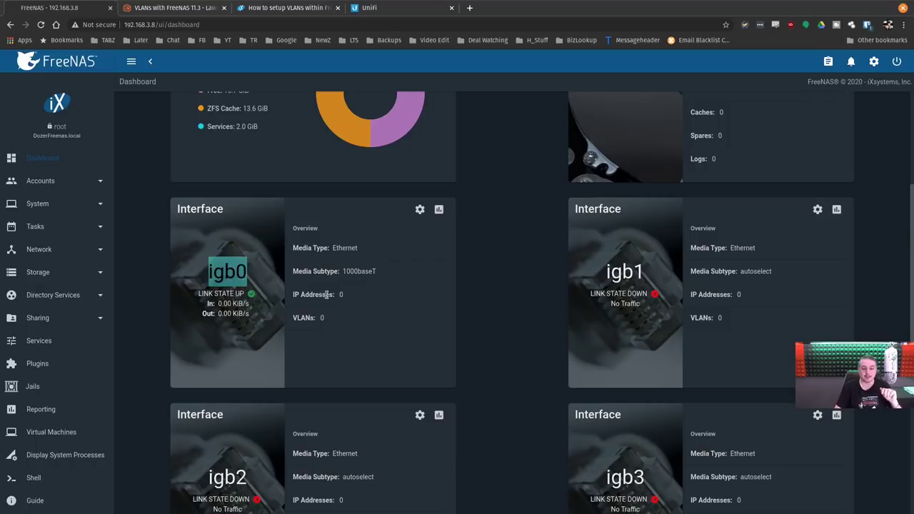
scroll(497, 309, "down", 4)
left_click_drag(193, 384, 249, 380)
left_click(526, 312)
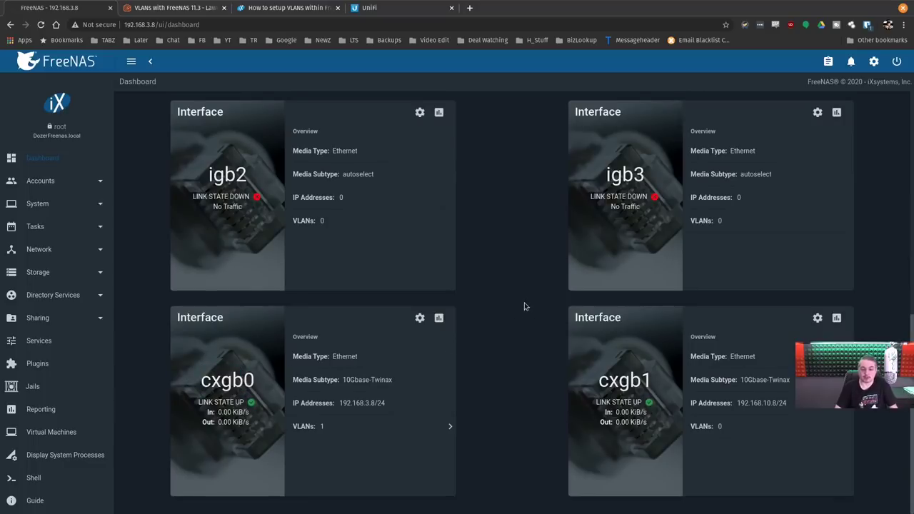
Step: Visit the network's global configuration, go on to its interfaces list, and inspect vlan69's details, especially the parent interface
left_click(51, 250)
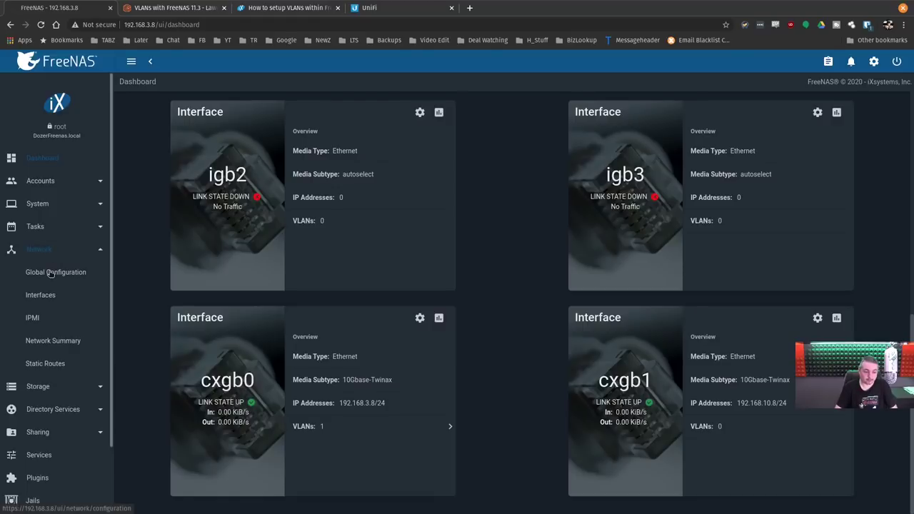
left_click(45, 272)
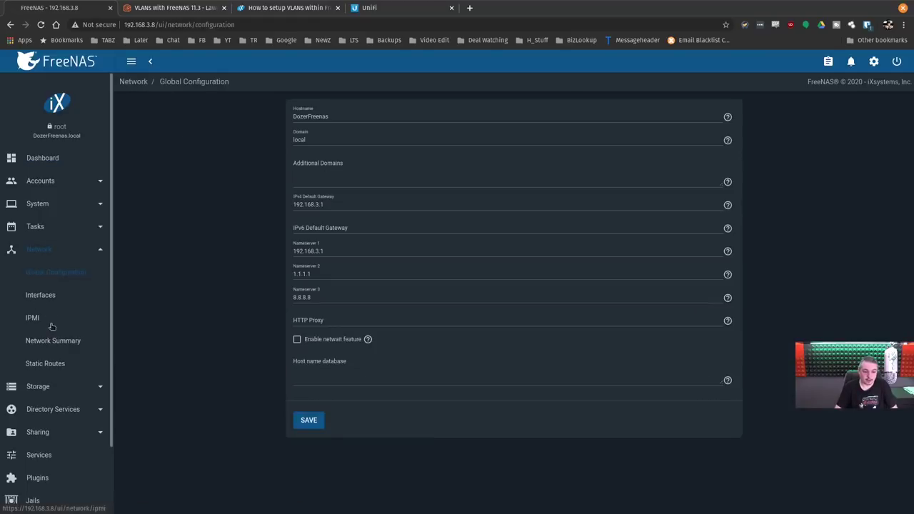
left_click(49, 302)
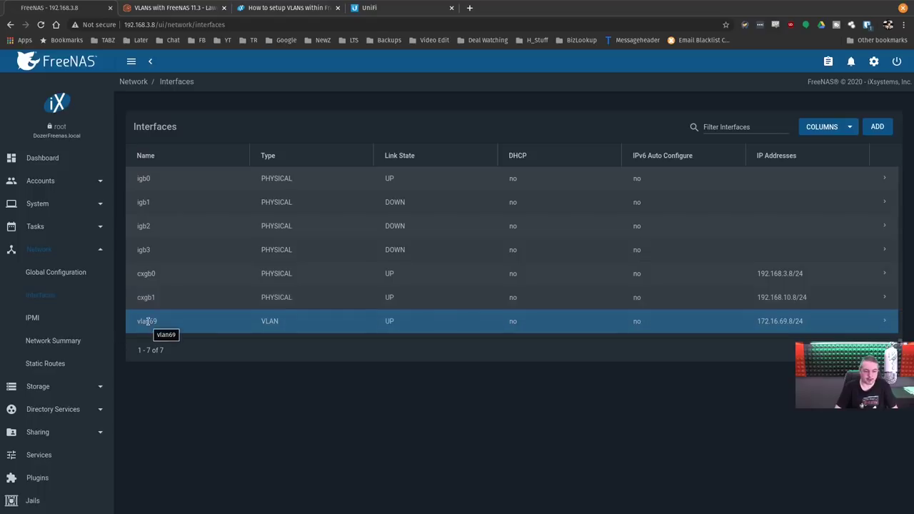
left_click(883, 321)
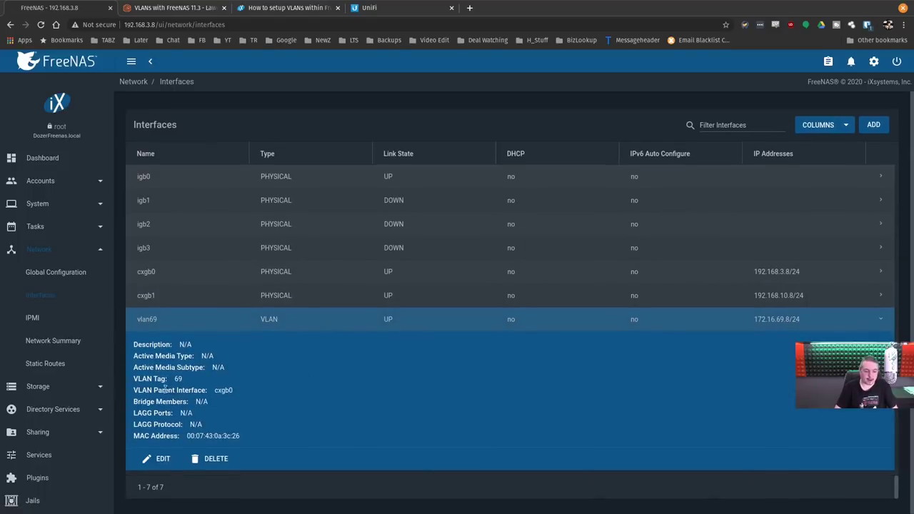
double_click(142, 390)
left_click_drag(139, 390, 239, 391)
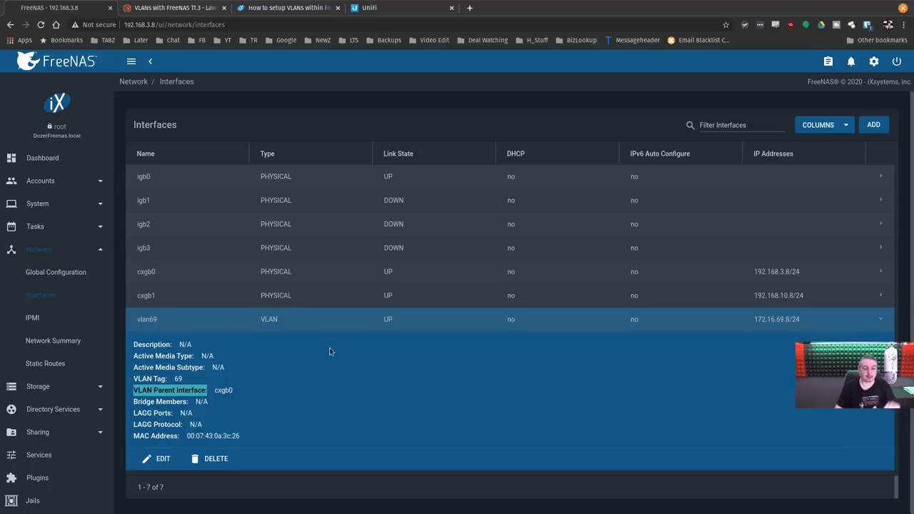
left_click(319, 320)
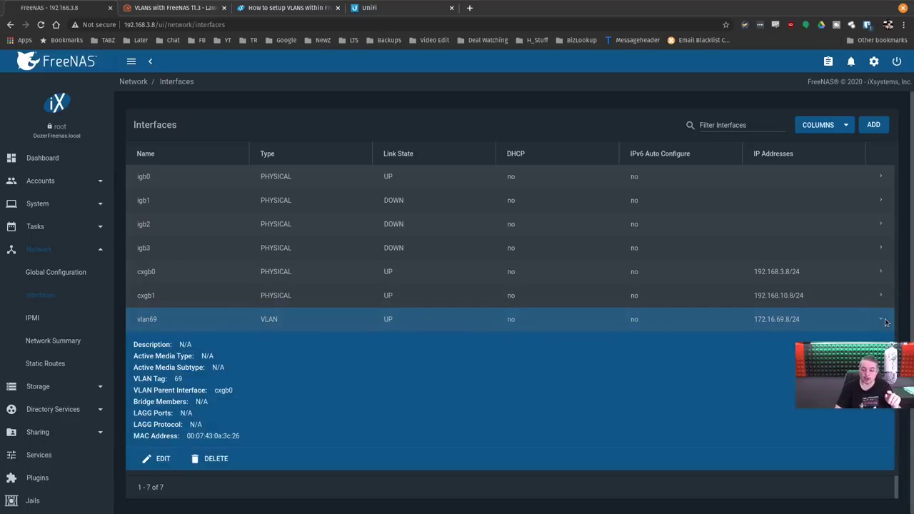
left_click(884, 321)
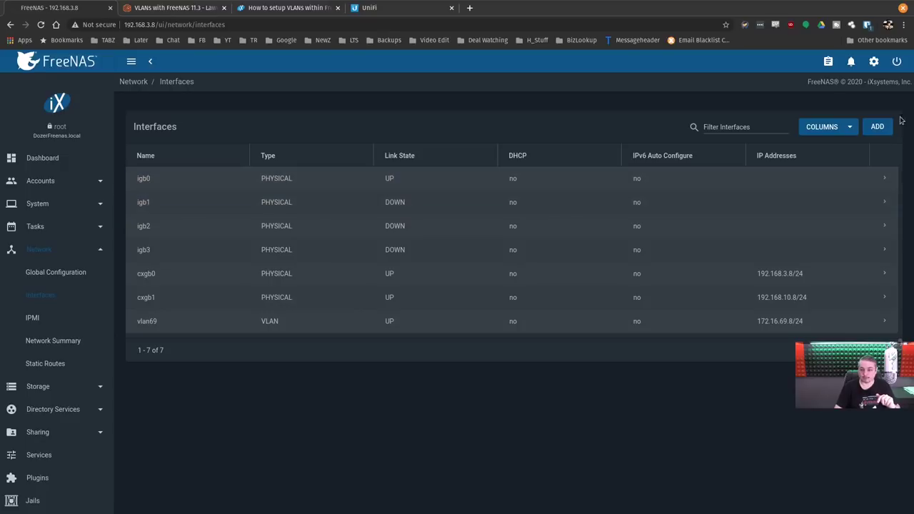
Step: Start a new VLAN-type interface named vlan1337 with the description "The 1337 VLAN"
left_click(883, 130)
left_click(325, 120)
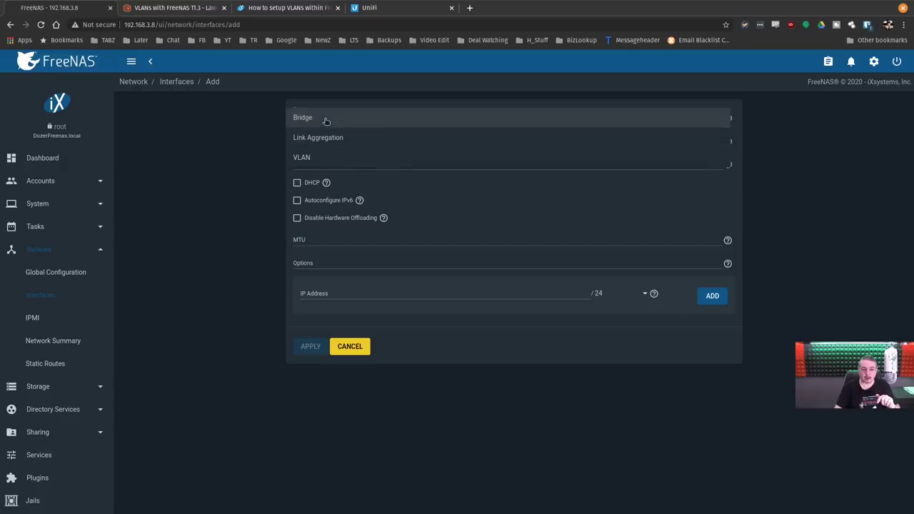
left_click(314, 157)
left_click(320, 139)
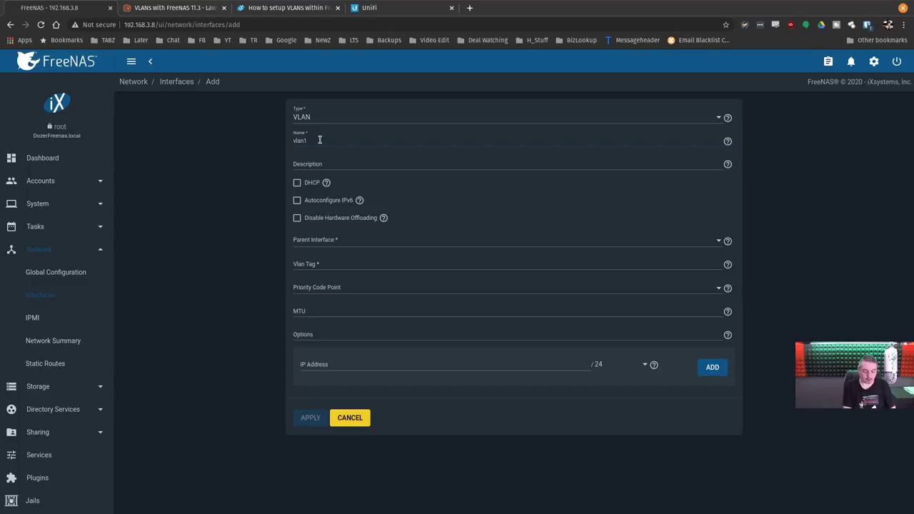
type("vlan1337")
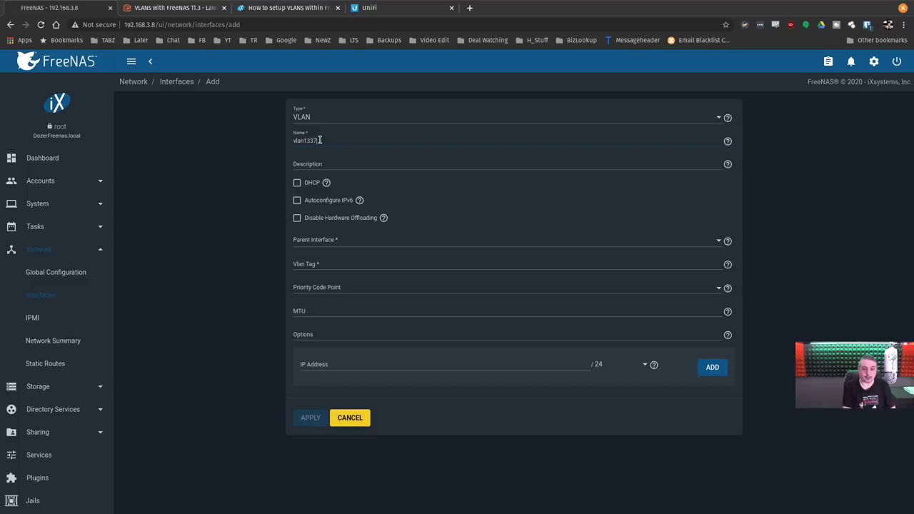
left_click(364, 163)
type("The 1")
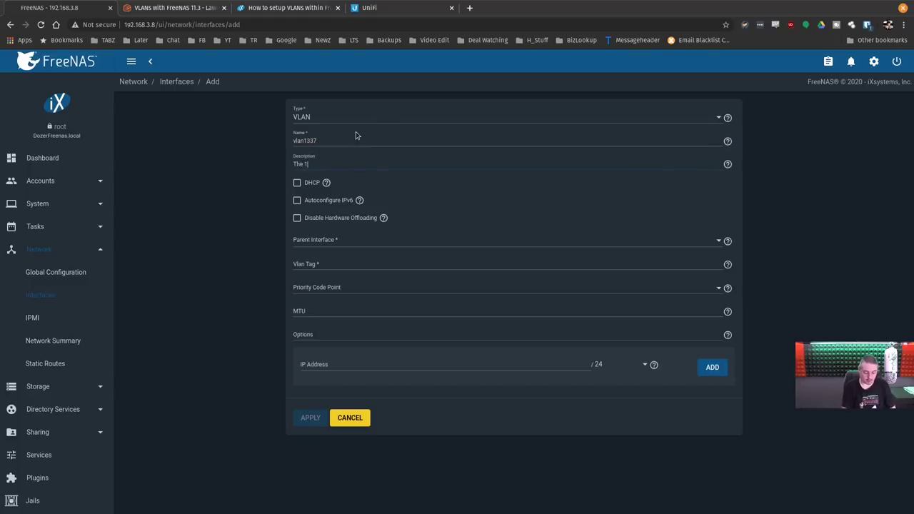
type("337 VLN")
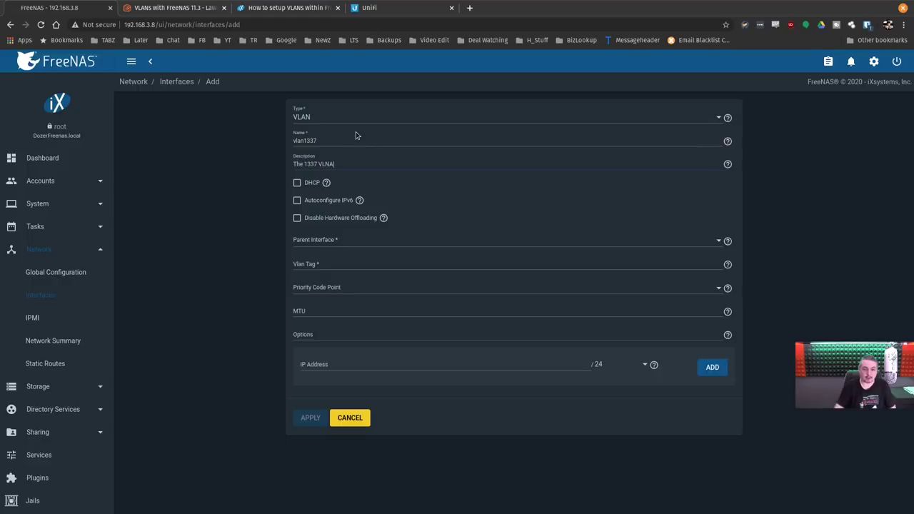
key("BackSpace")
type("AN")
Step: After checking the UniFi networks list, give the new VLAN tag 1337 and parent interface igb0, and save it
left_click(370, 7)
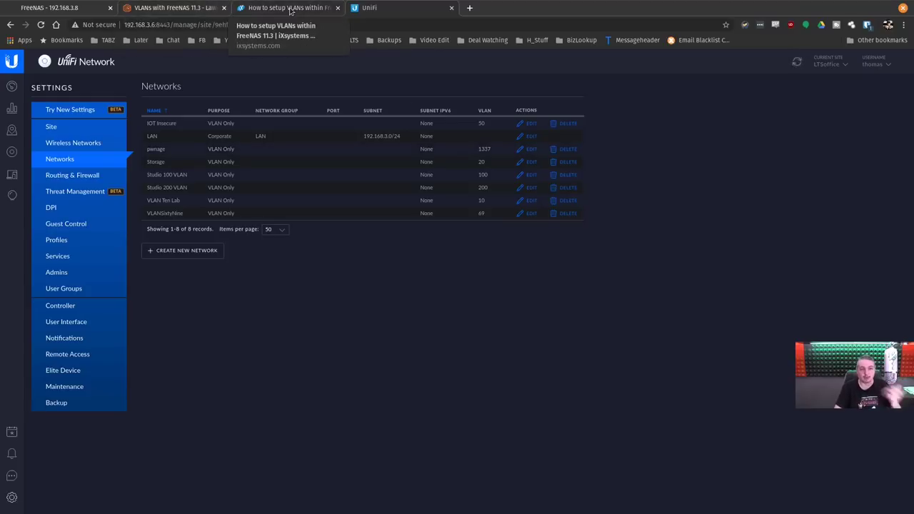
left_click(65, 8)
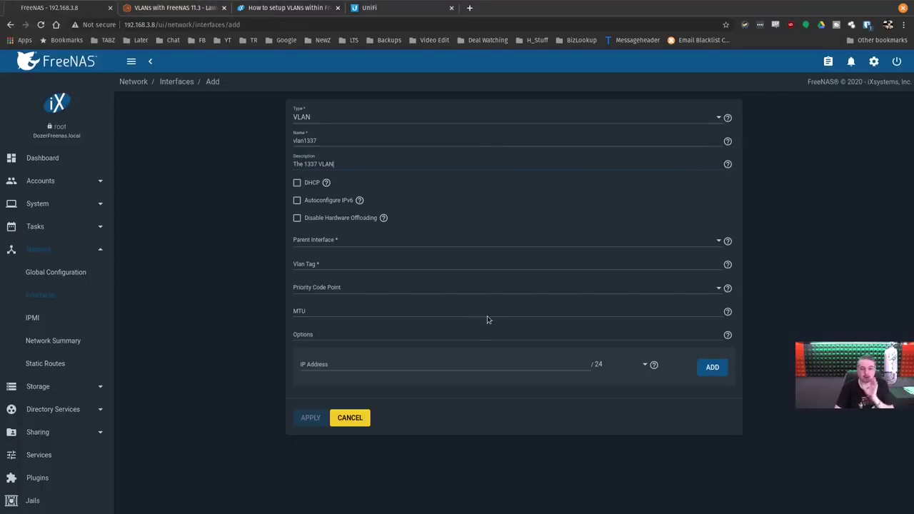
left_click(340, 264)
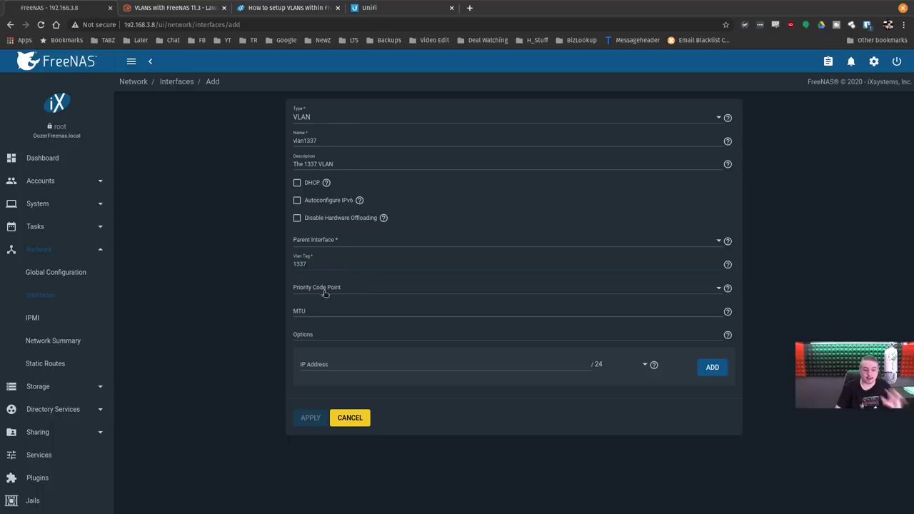
left_click(355, 242)
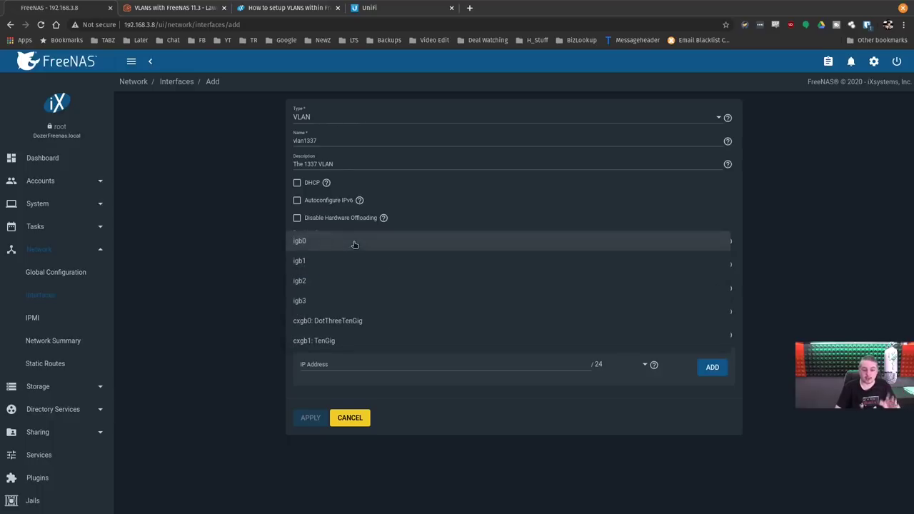
left_click(309, 243)
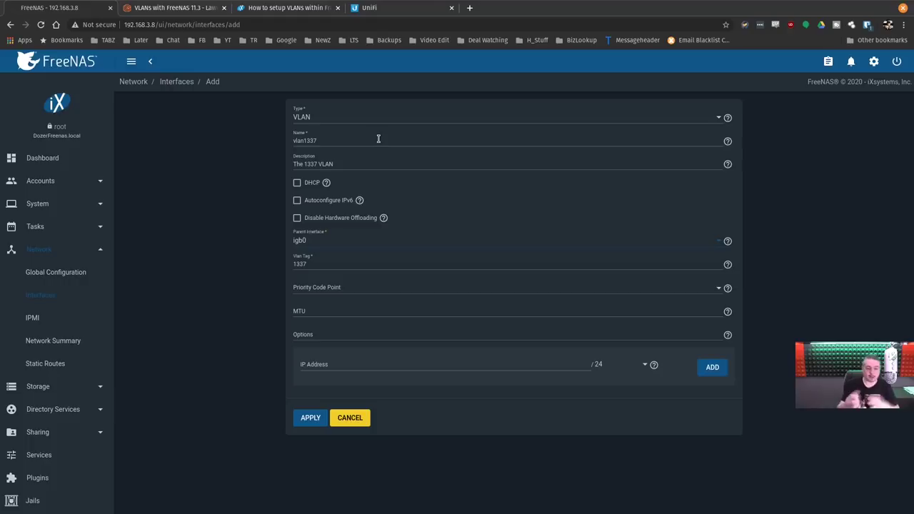
left_click(310, 418)
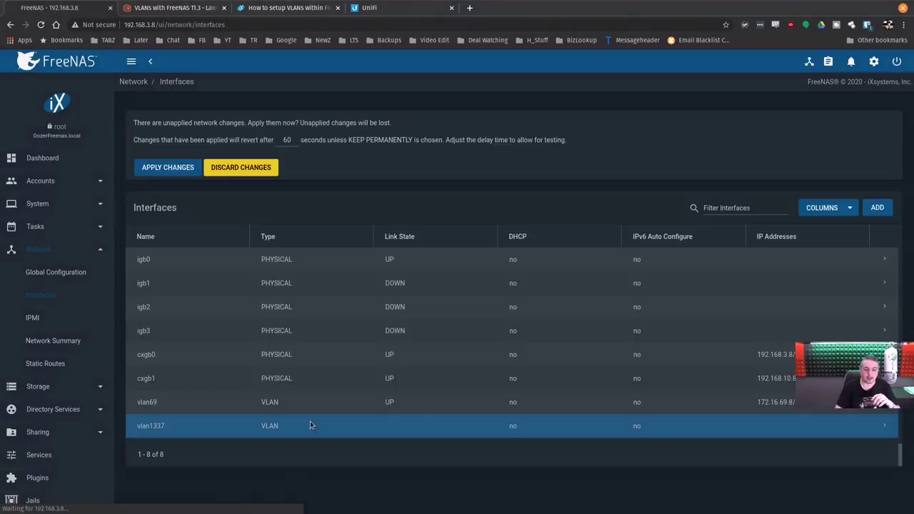
Step: Apply the pending network changes for vlan1337 and keep them permanently
left_click(166, 167)
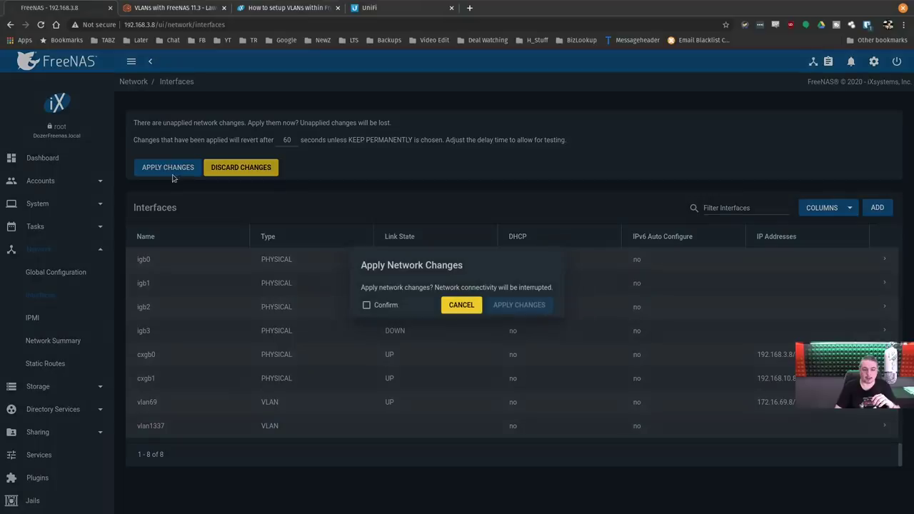
left_click(367, 305)
left_click(519, 308)
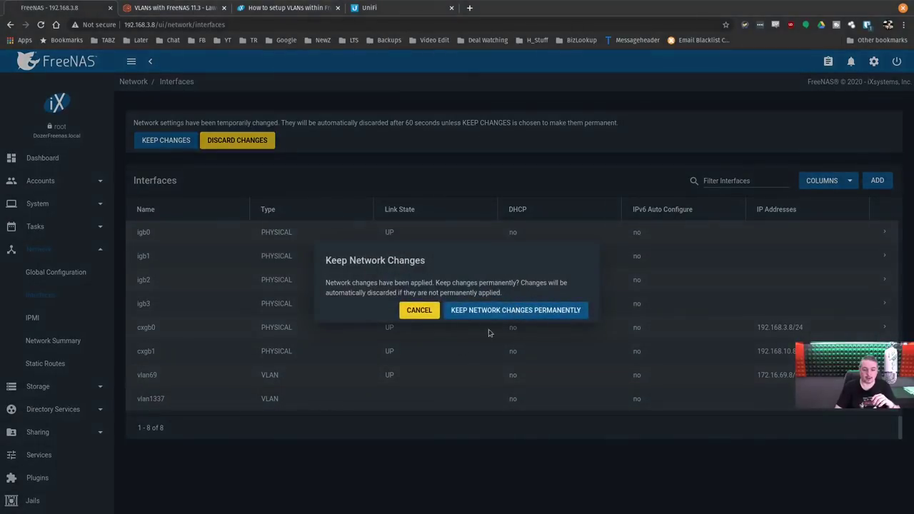
left_click(504, 312)
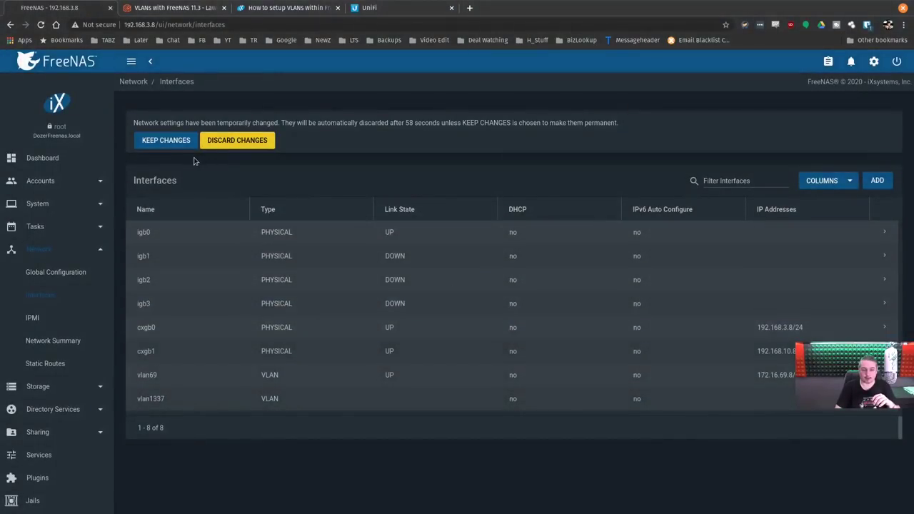
left_click(167, 141)
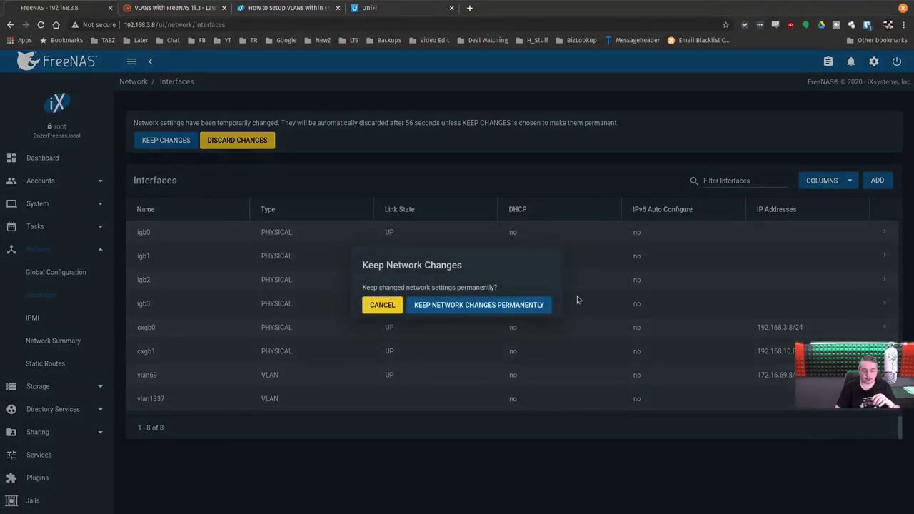
left_click(507, 305)
left_click(545, 328)
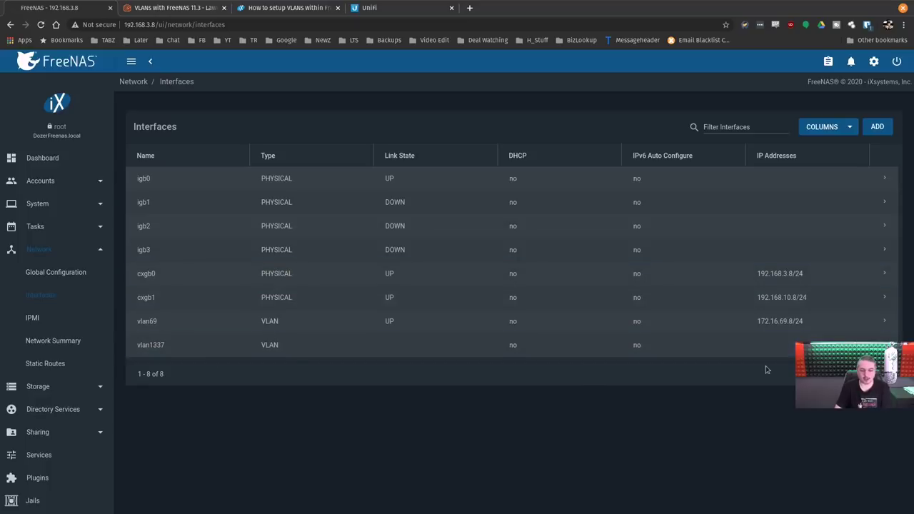
Step: Inspect the details of vlan1337 in the interfaces list, checking its parent interface
left_click(747, 348)
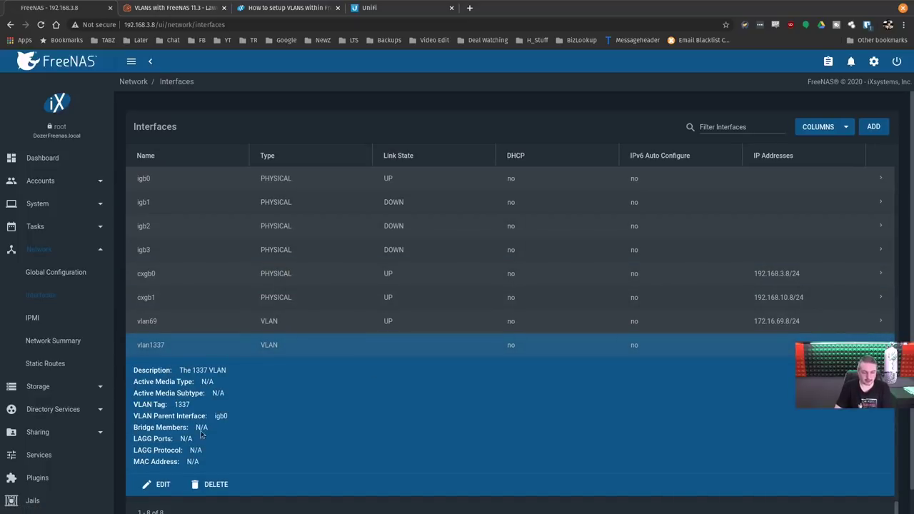
double_click(222, 416)
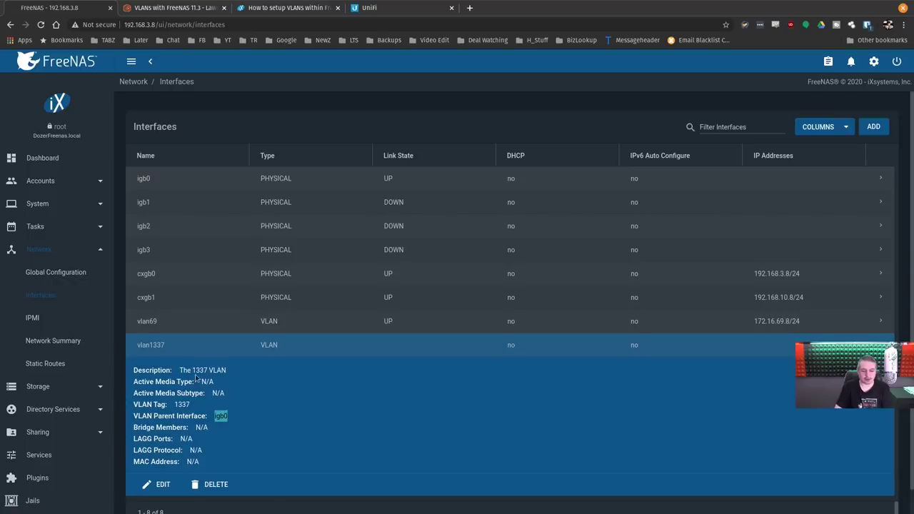
Step: Start a new bridge-type interface named bridge1337 with the description "The Bridge for the Jails"
left_click(872, 127)
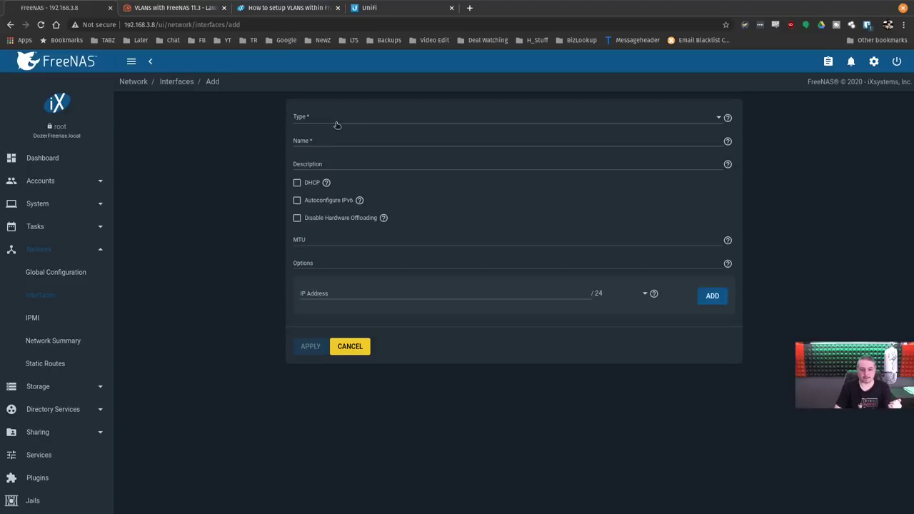
left_click(337, 125)
left_click(317, 116)
left_click(313, 137)
type("bridge1337")
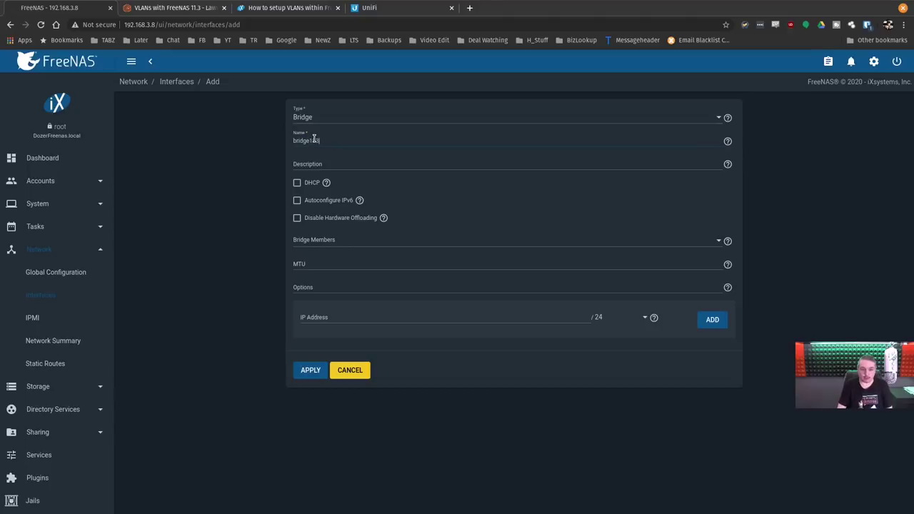
left_click(370, 173)
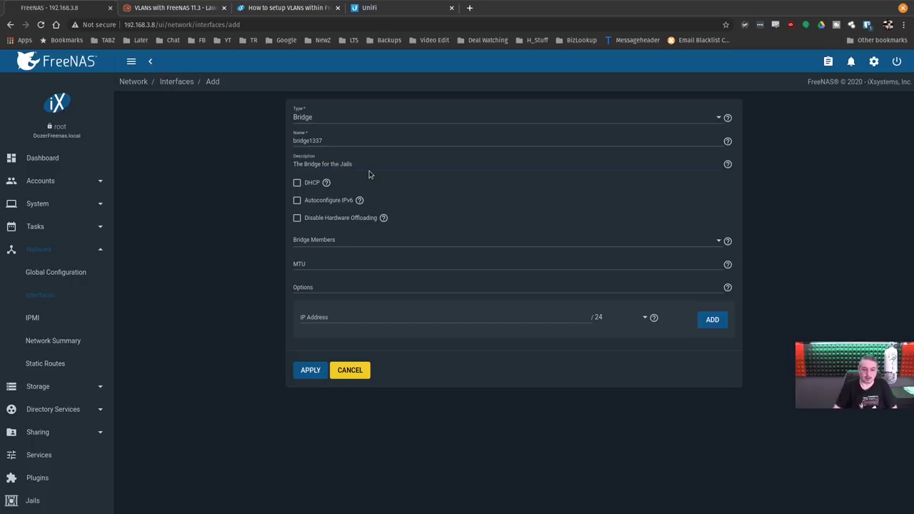
Step: Make vlan1337 the only member of the new bridge and save the interface
left_click(363, 244)
left_click(345, 246)
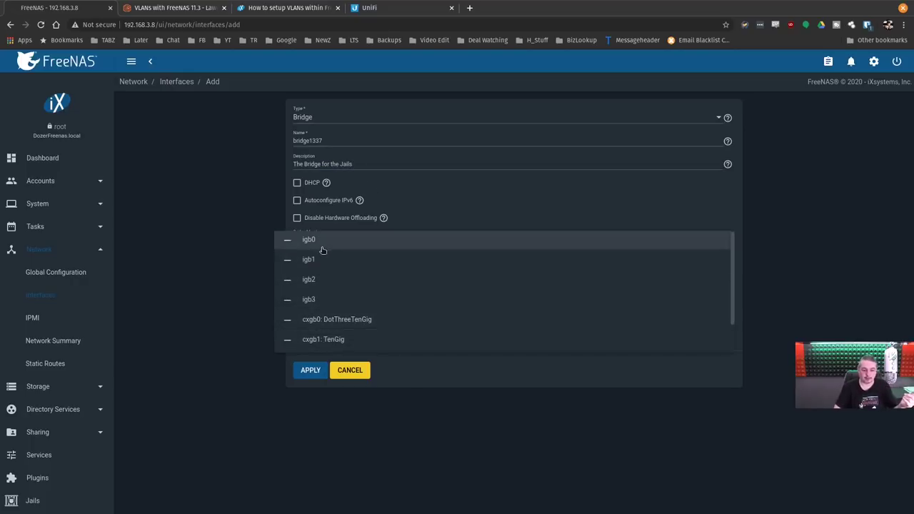
scroll(314, 271, "down", 2)
left_click(288, 343)
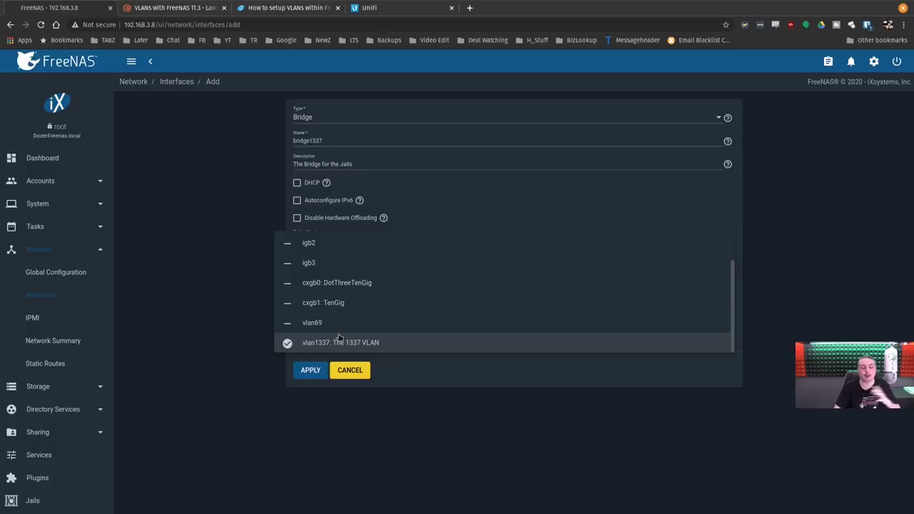
scroll(341, 314, "up", 2)
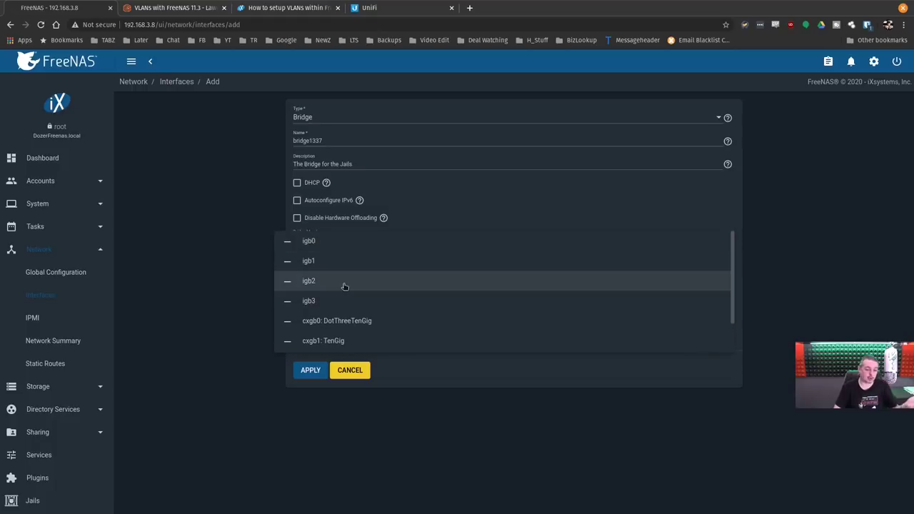
scroll(345, 291, "down", 2)
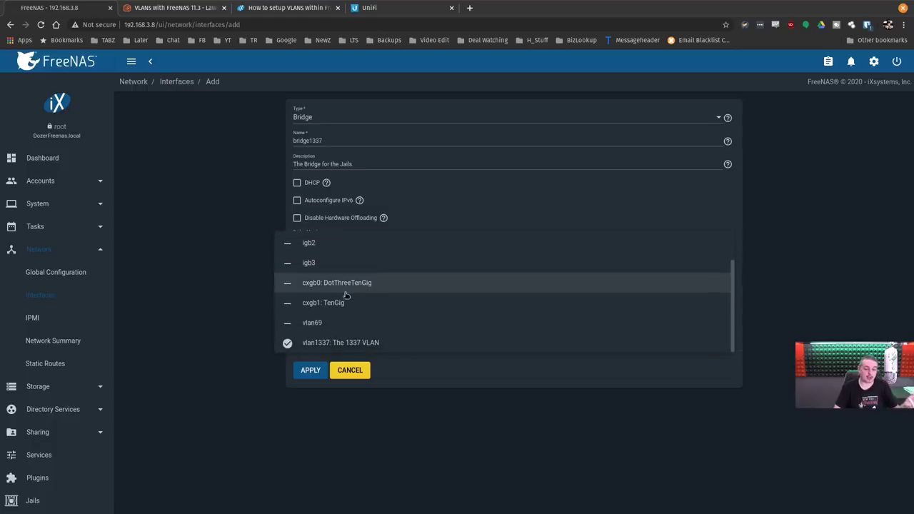
left_click(313, 374)
left_click(311, 372)
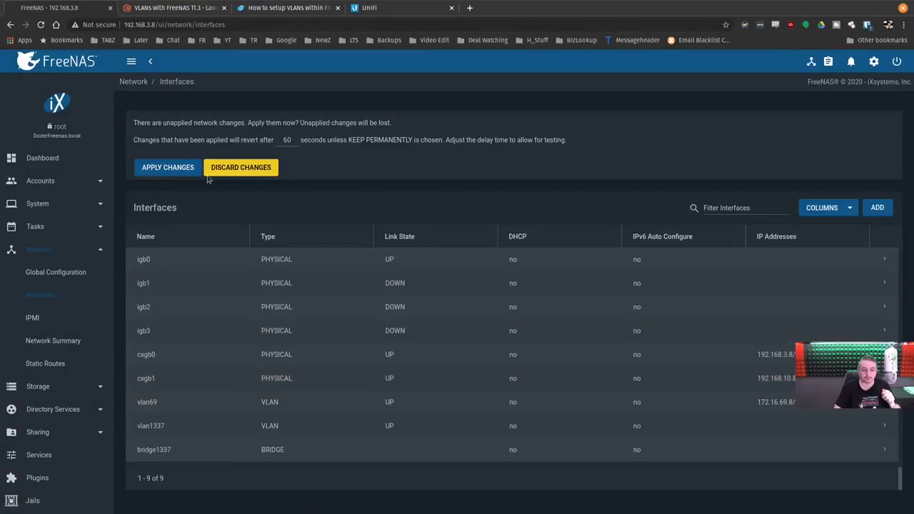
Step: Apply the pending network changes for bridge1337 and keep them permanently
left_click(159, 172)
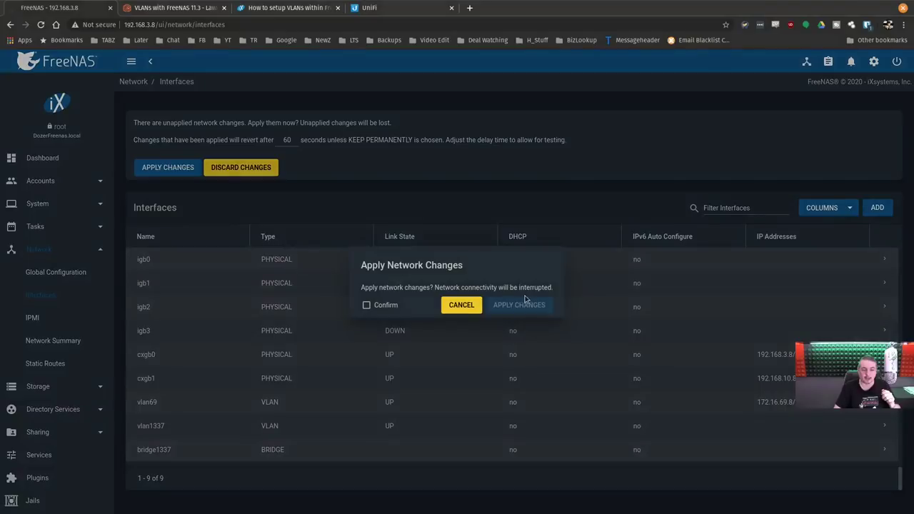
left_click(367, 305)
left_click(524, 307)
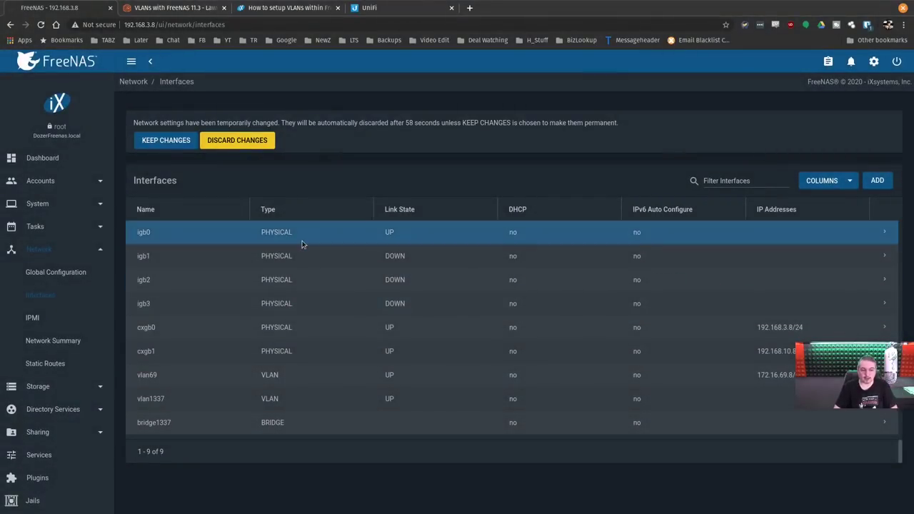
left_click(166, 143)
left_click(517, 308)
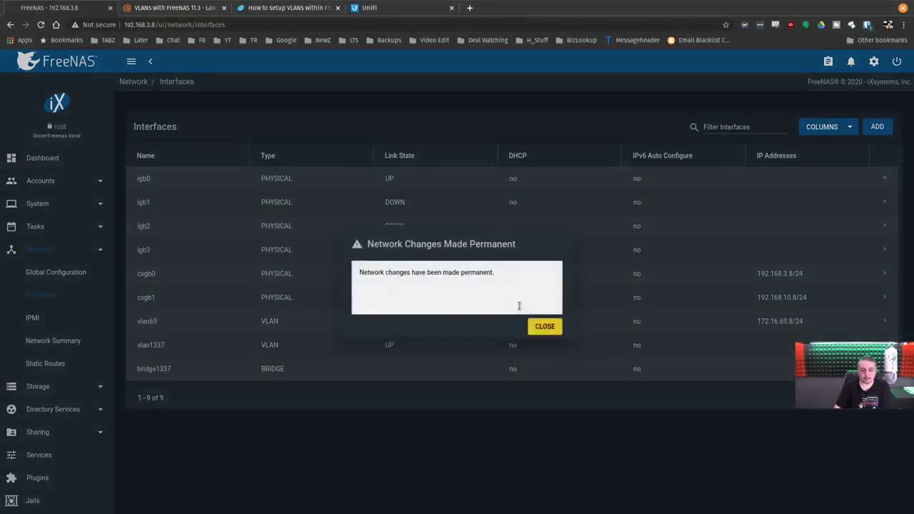
left_click(539, 330)
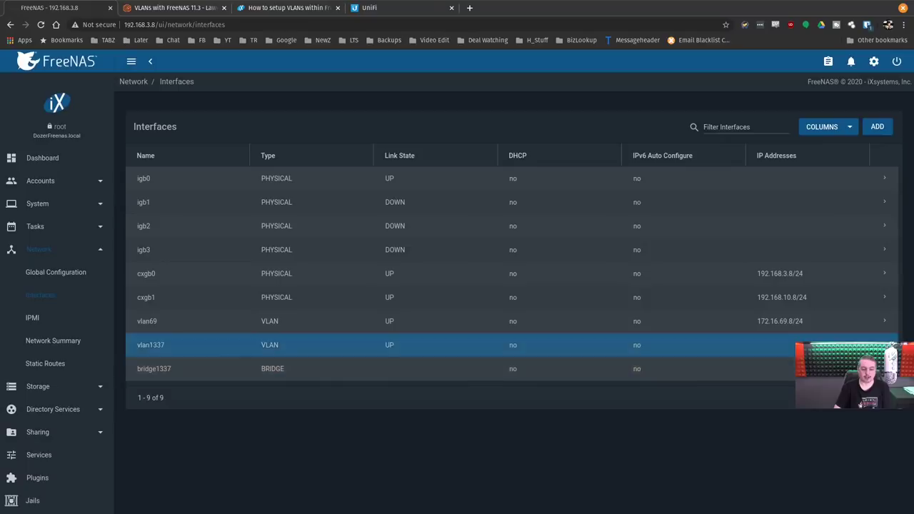
Step: Inspect the details of bridge1337 and vlan1337 in the interfaces list, checking the bridge members and parent interface
left_click(236, 369)
scroll(233, 406, "down", 1)
scroll(178, 301, "up", 1)
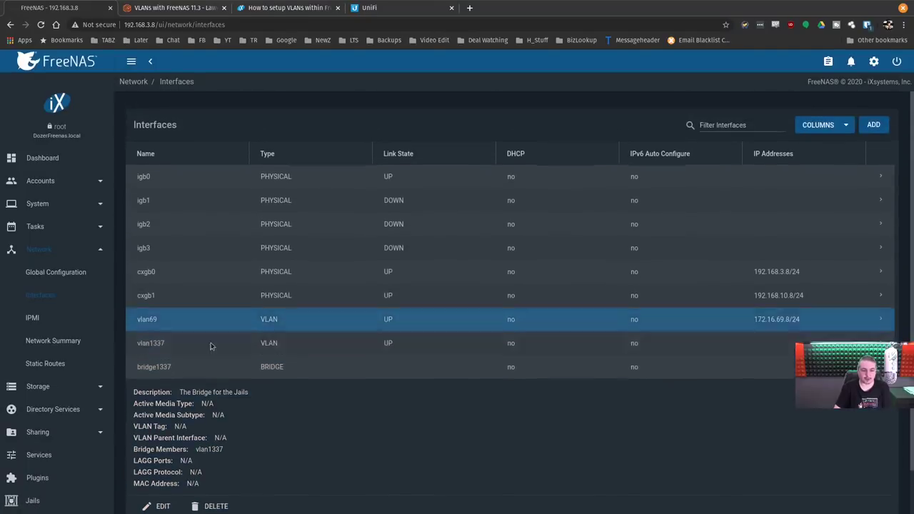
left_click(207, 345)
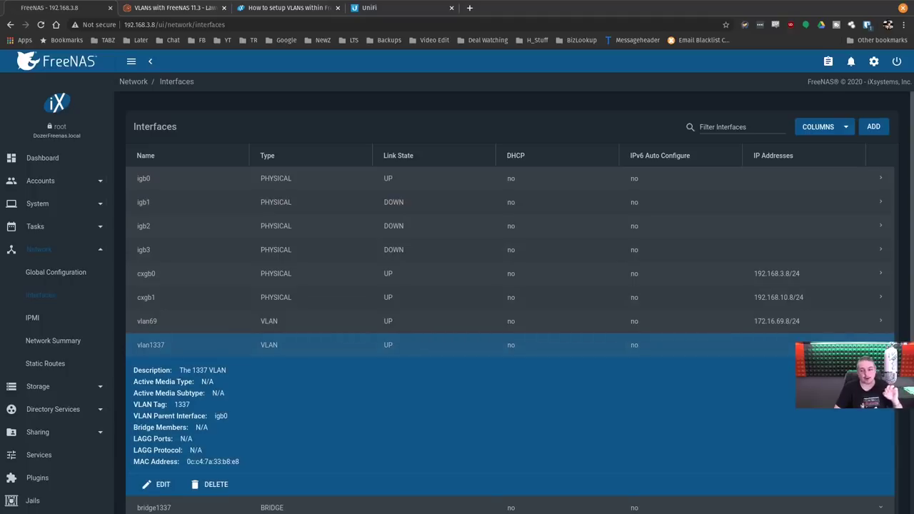
left_click(207, 508)
left_click(166, 368)
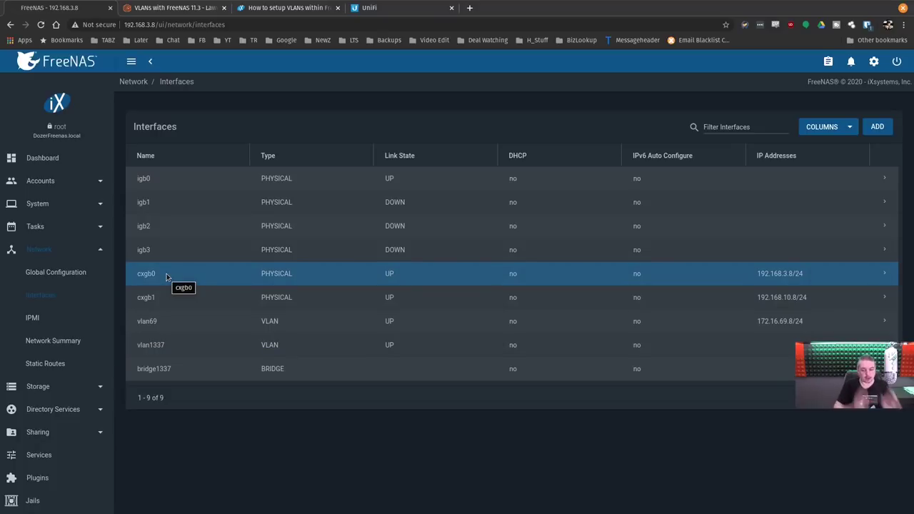
Step: Go to the jails list, check the IPv4 addresses of Rikers and Leavenworth, and stop the Rikers jail
scroll(75, 407, "down", 1)
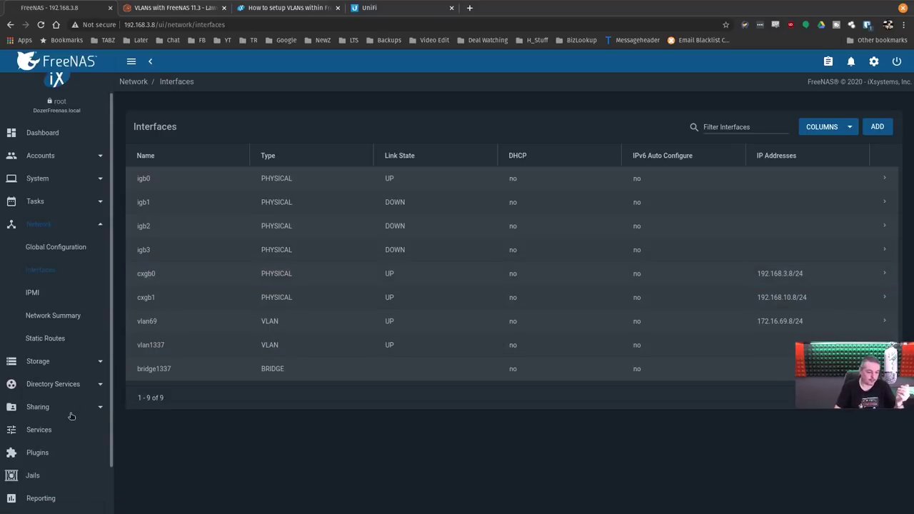
scroll(71, 416, "down", 3)
left_click(60, 398)
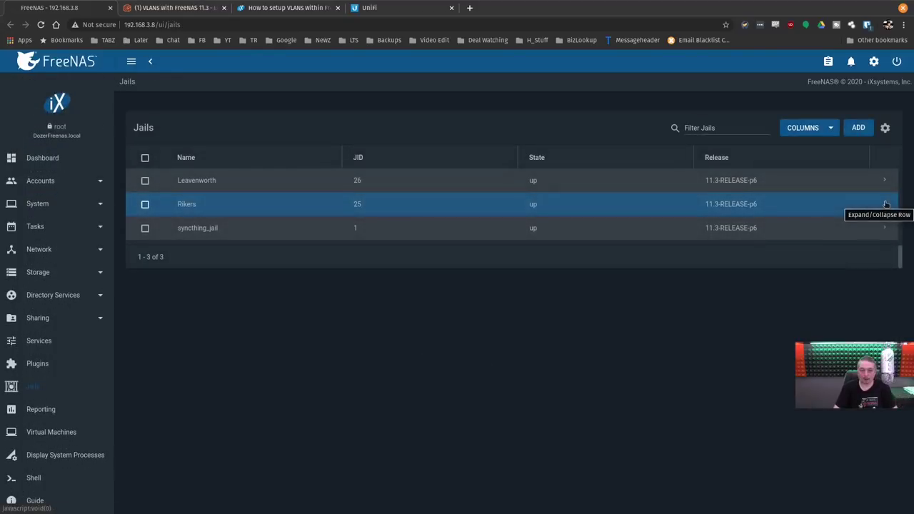
left_click(886, 205)
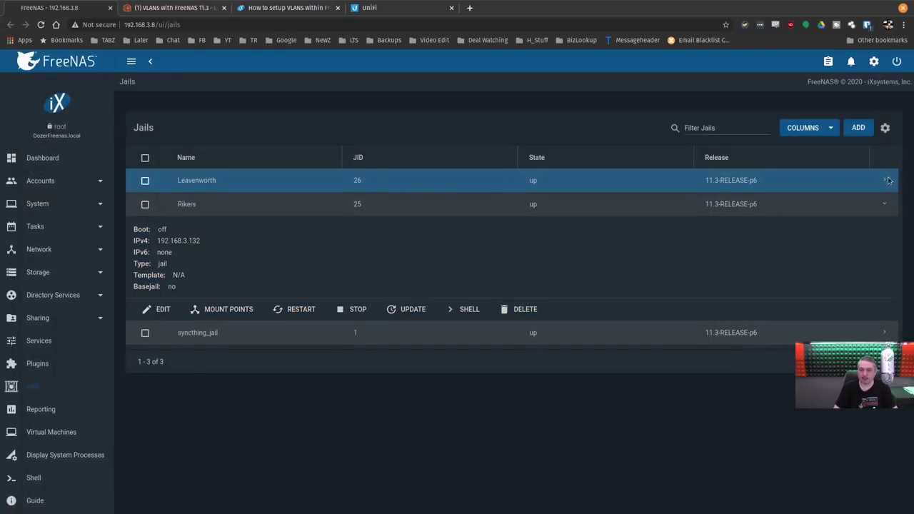
left_click(884, 181)
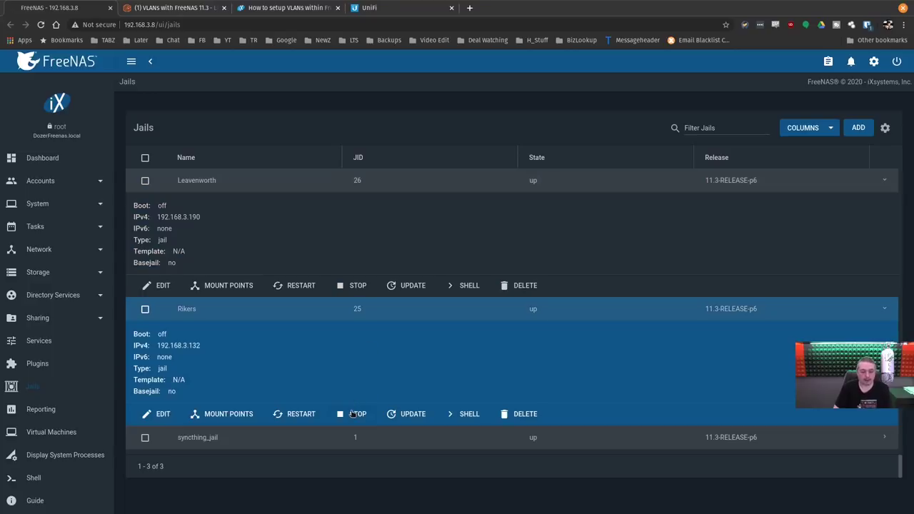
left_click(352, 414)
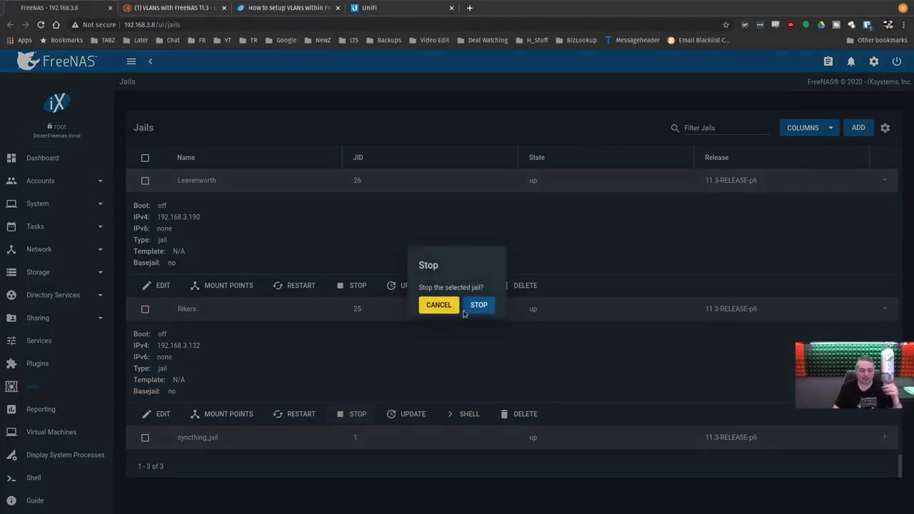
left_click(471, 307)
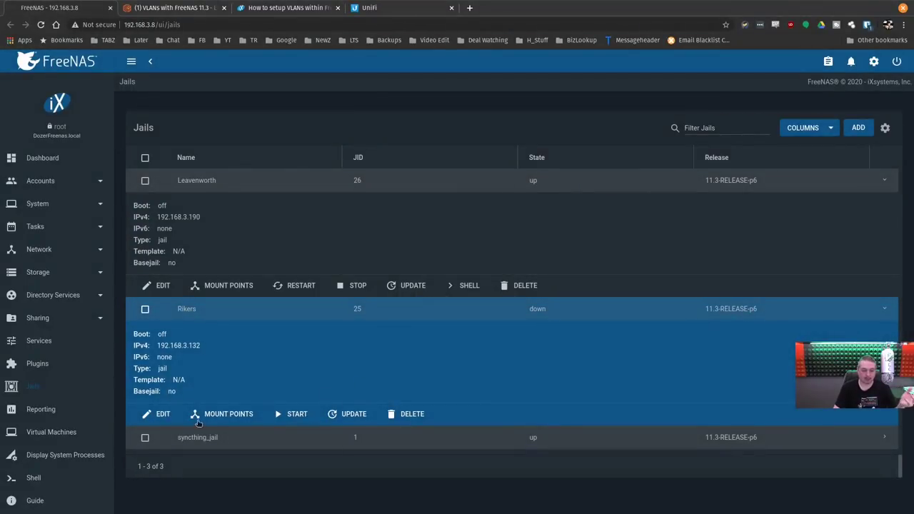
Step: Open the Rikers jail for editing and expand its network properties
left_click(160, 414)
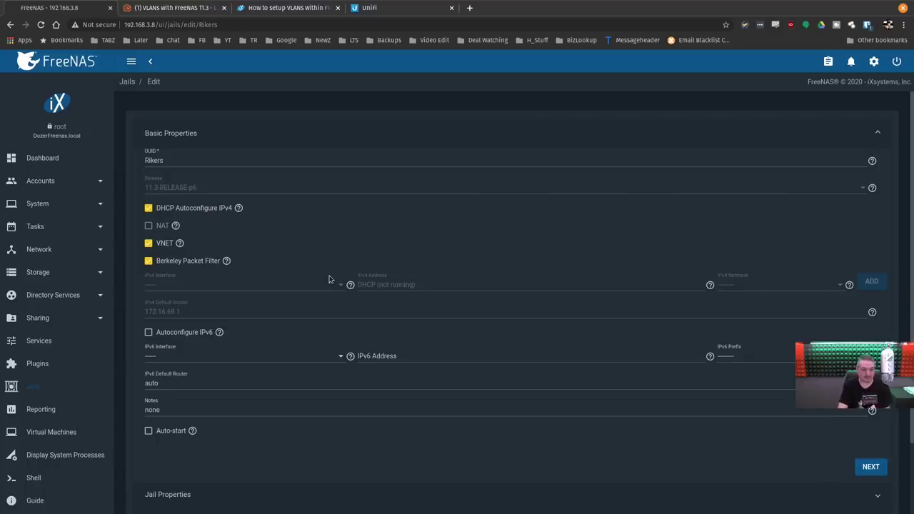
scroll(319, 282, "down", 2)
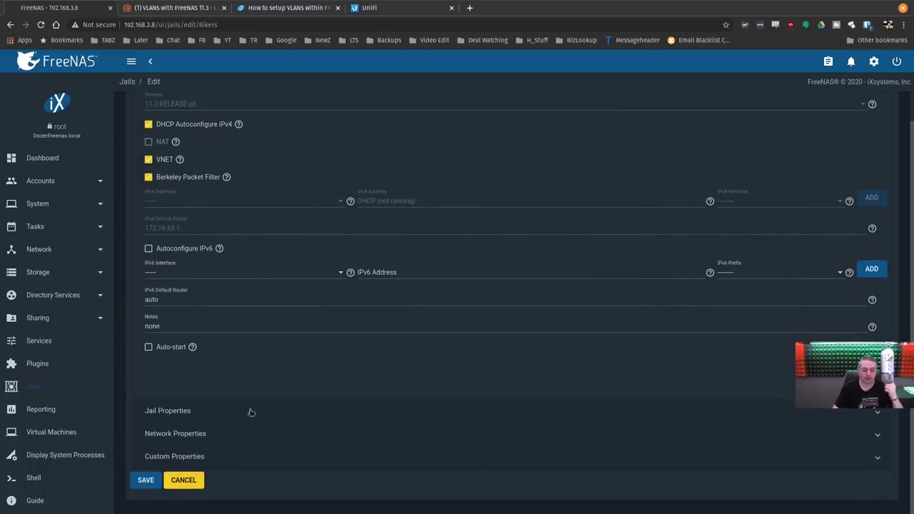
left_click(218, 442)
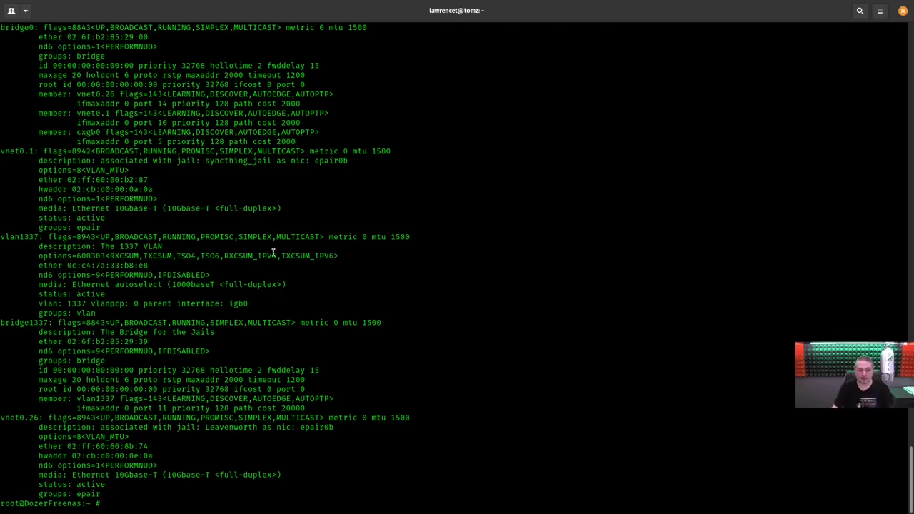
Step: Switch to the terminal and find the vlan1337 and bridge1337 entries in the interface listing
scroll(187, 211, "up", 4)
double_click(17, 199)
scroll(215, 243, "down", 6)
double_click(14, 323)
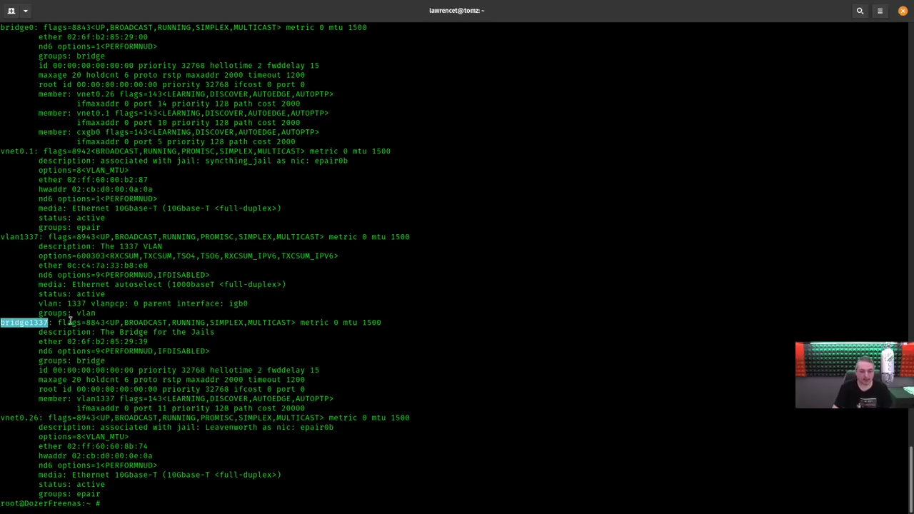
Step: Return to the browser, set the Rikers jail's interfaces property to vnet0:bridge1337, and save the jail
key("super")
left_click(492, 284)
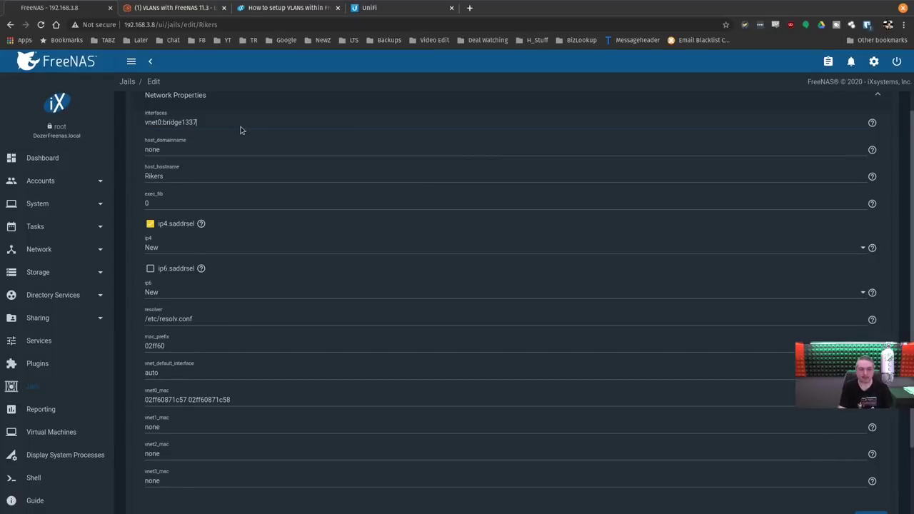
scroll(243, 193, "down", 3)
left_click(152, 481)
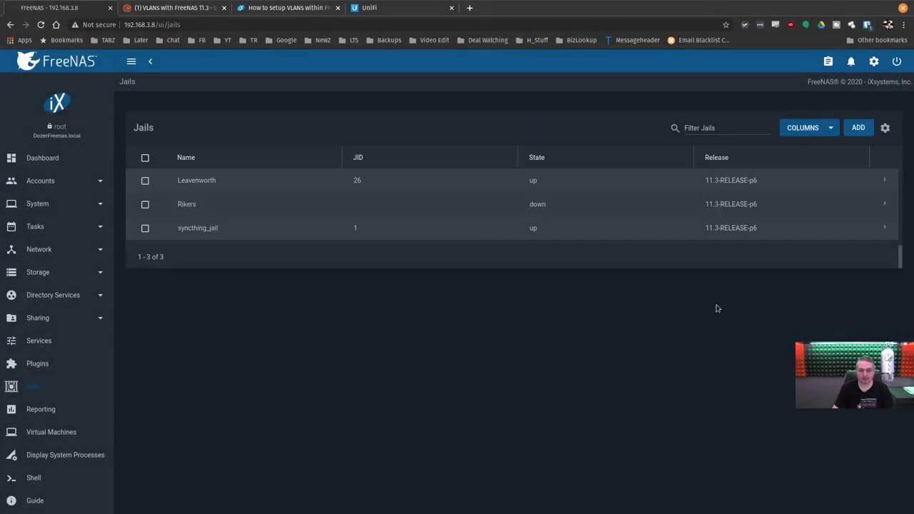
Step: Start the Rikers jail and reload the jails list to check its IPv4 address
left_click(250, 204)
left_click(292, 312)
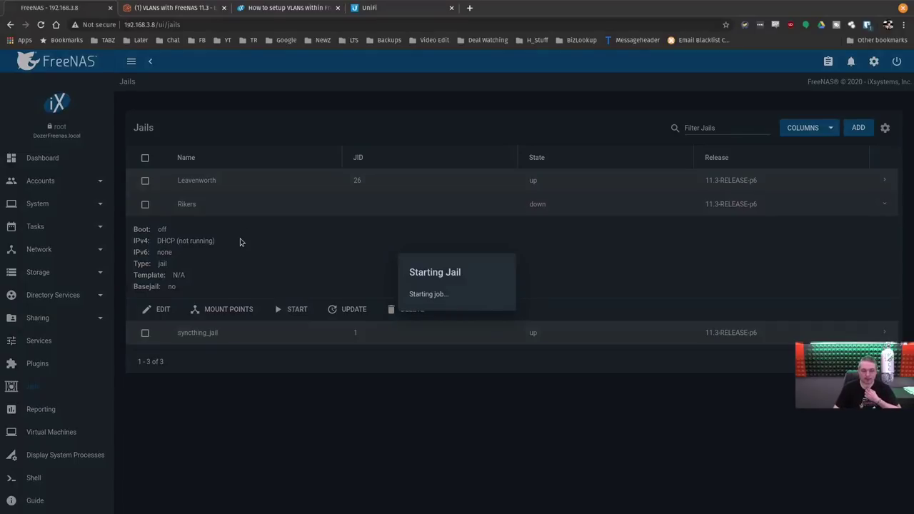
left_click(884, 180)
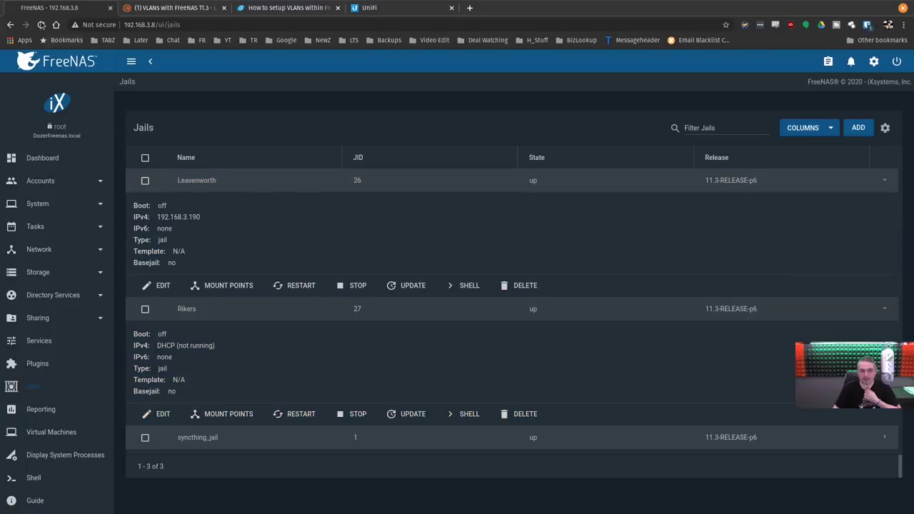
left_click(41, 24)
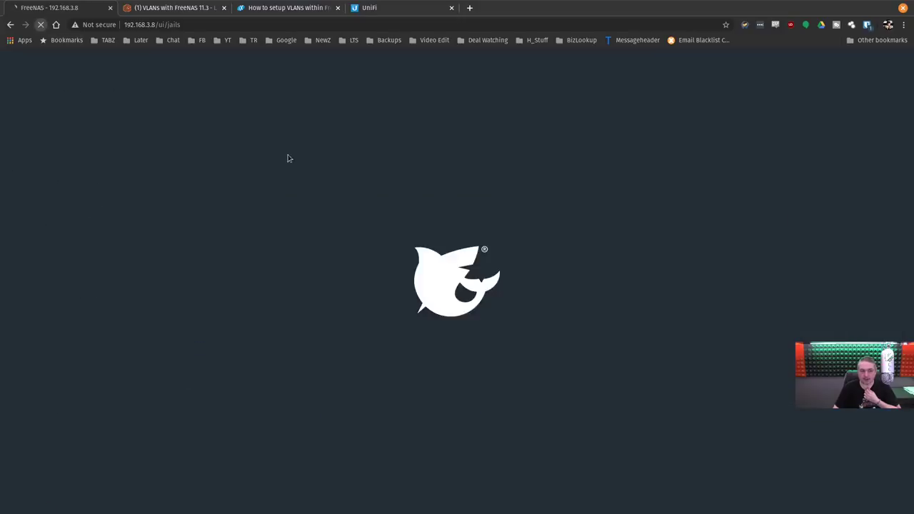
left_click(885, 206)
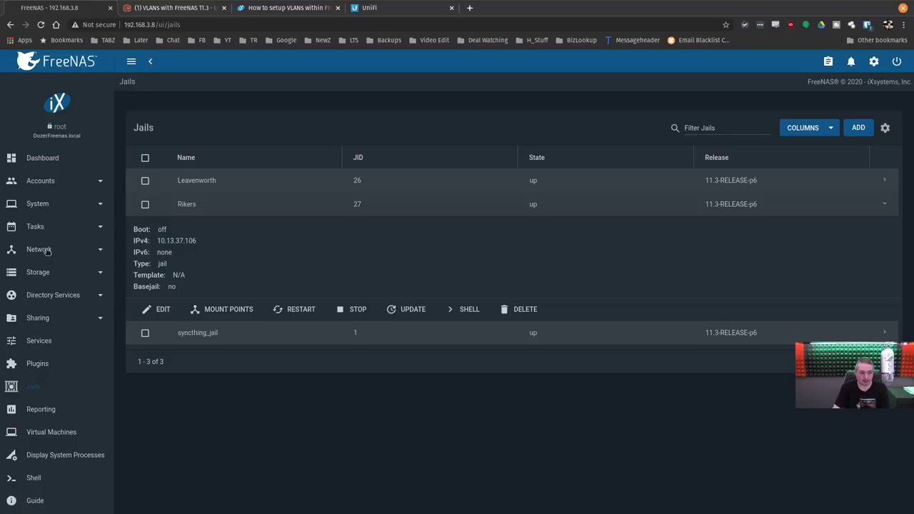
Step: Start a new network interface and set its type to VLAN
left_click(47, 252)
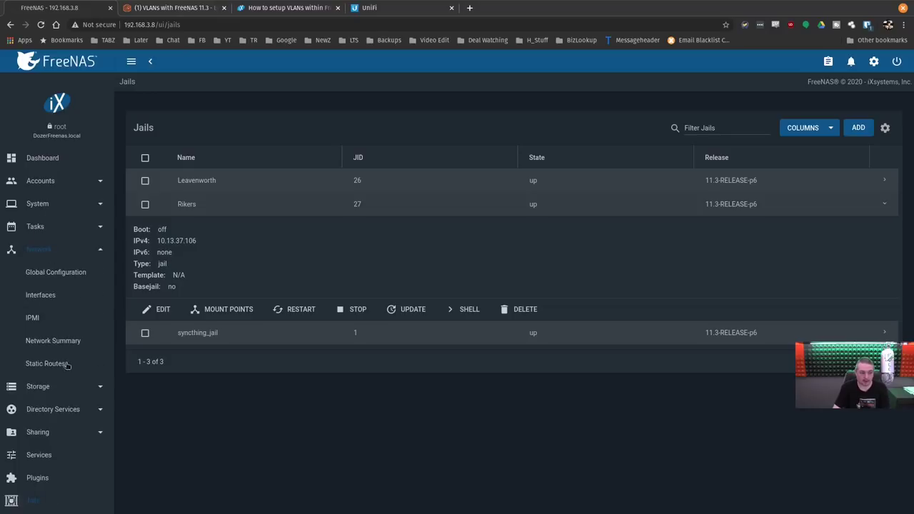
left_click(53, 294)
left_click(882, 128)
left_click(309, 119)
left_click(346, 150)
Step: Name the new VLAN interface iot50
left_click(326, 140)
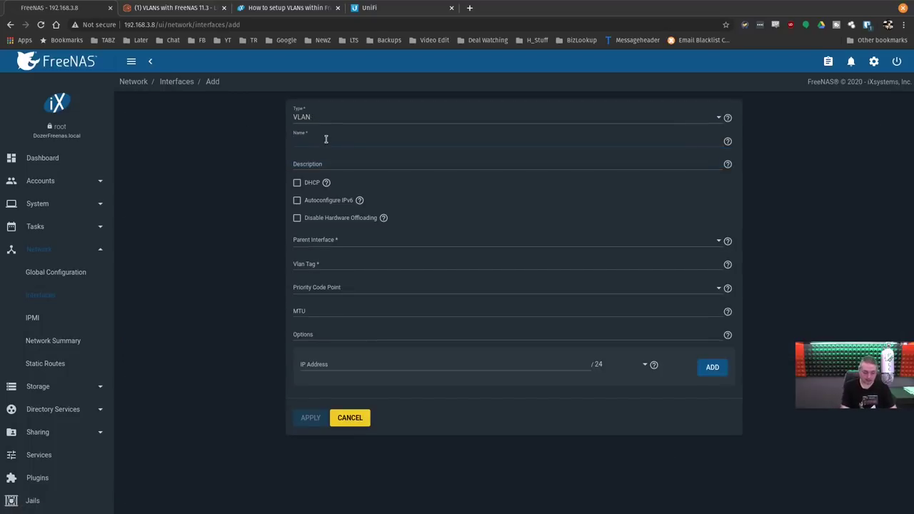
type("iot10")
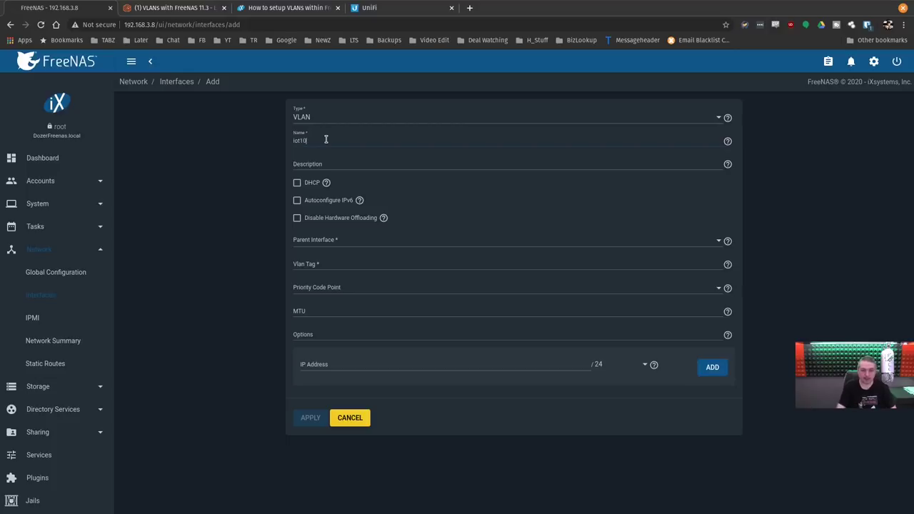
key("BackSpace")
key("BackSpace")
type("5")
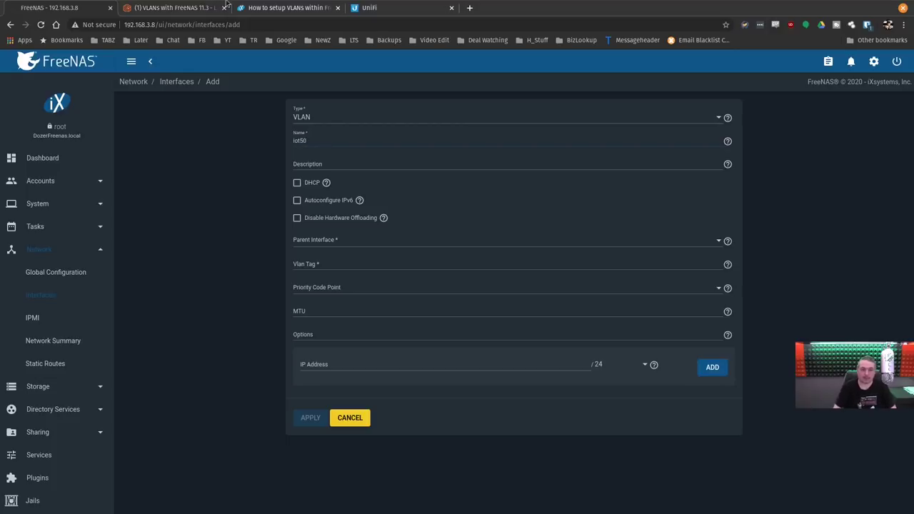
Step: Copy the network name "IOT Insecure" from the UniFi networks list into the new VLAN's description in FreeNAS
left_click(369, 7)
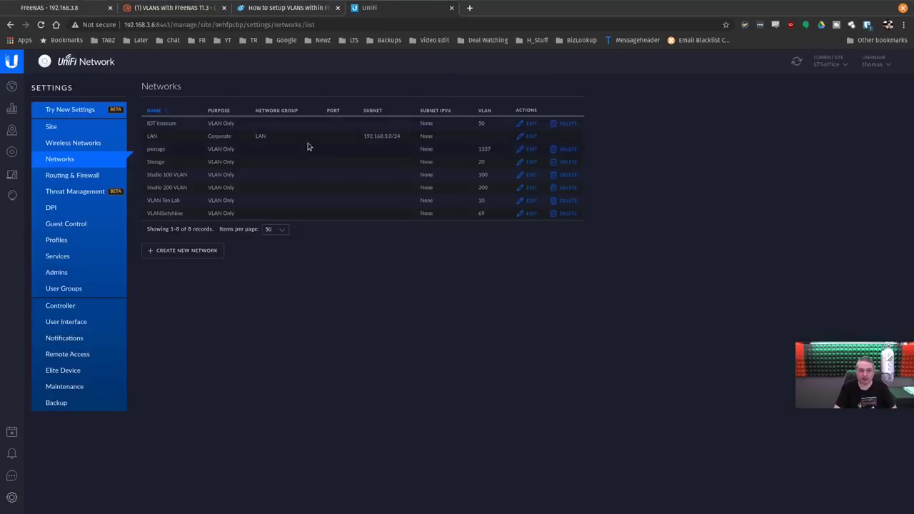
triple_click(154, 123)
right_click(154, 122)
left_click(164, 129)
left_click(50, 8)
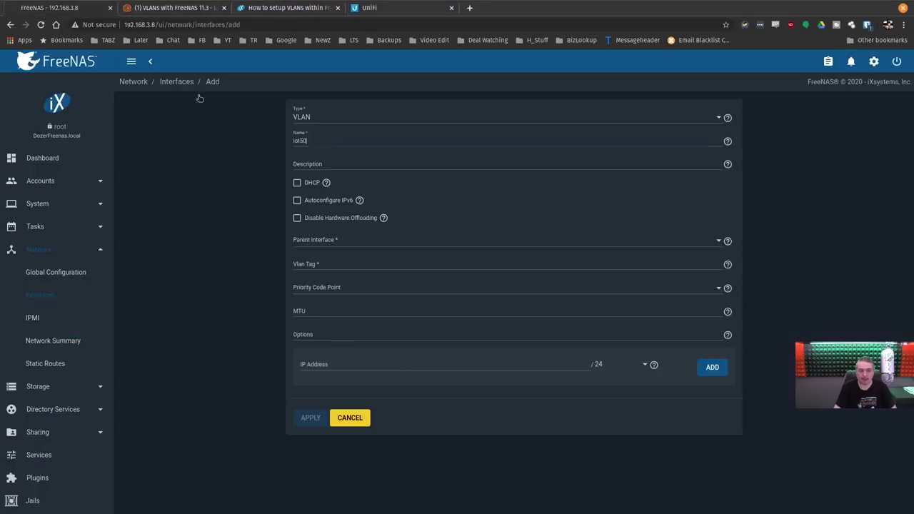
left_click(338, 163)
key("ctrl+v")
Step: Set the VLAN tag to 50 and rename the interface vlan50
left_click(346, 264)
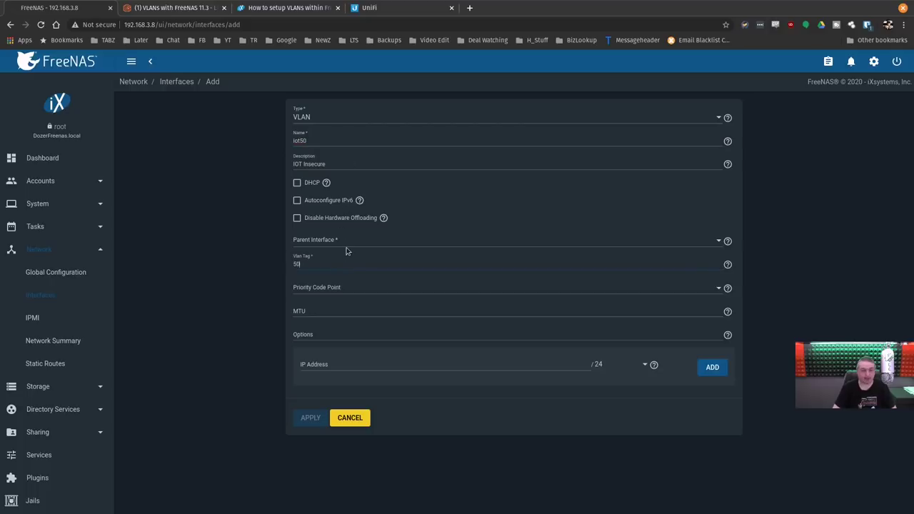
left_click(351, 140)
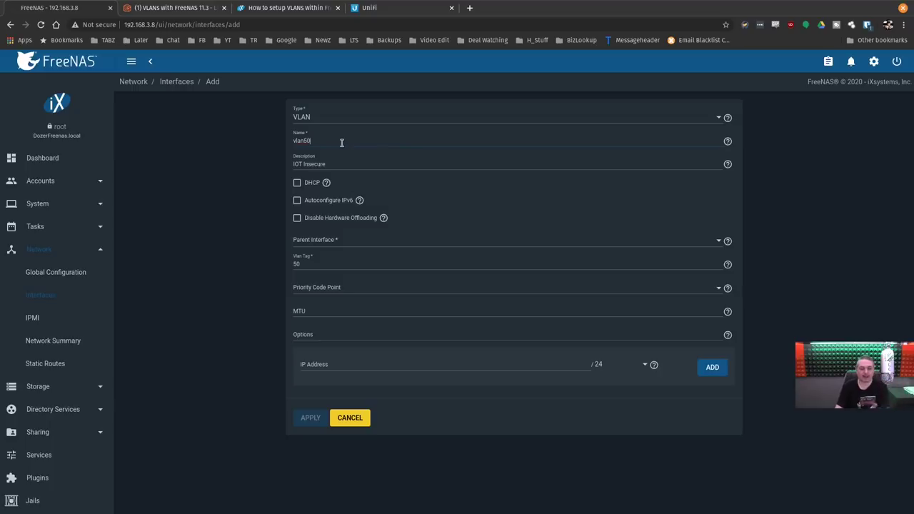
left_click(316, 262)
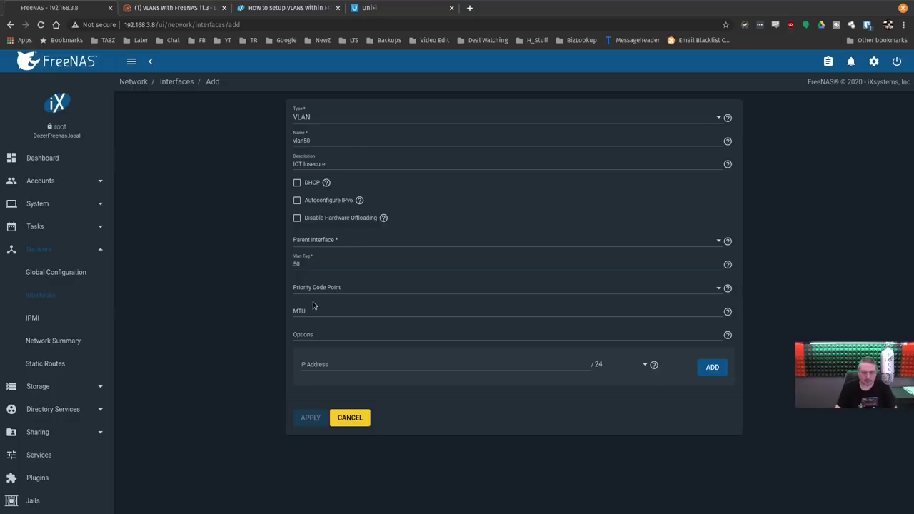
Step: Choose igb0 as the parent interface of vlan50 and save the new interface
left_click(323, 247)
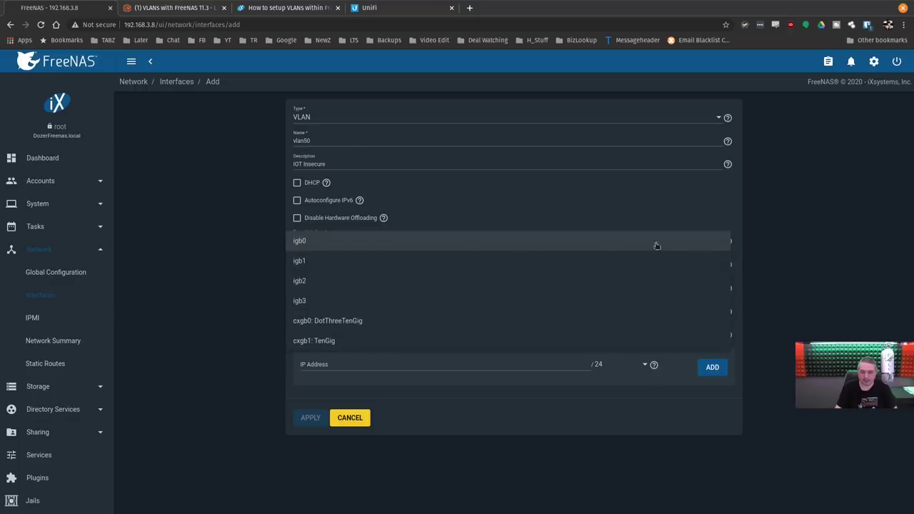
left_click(421, 247)
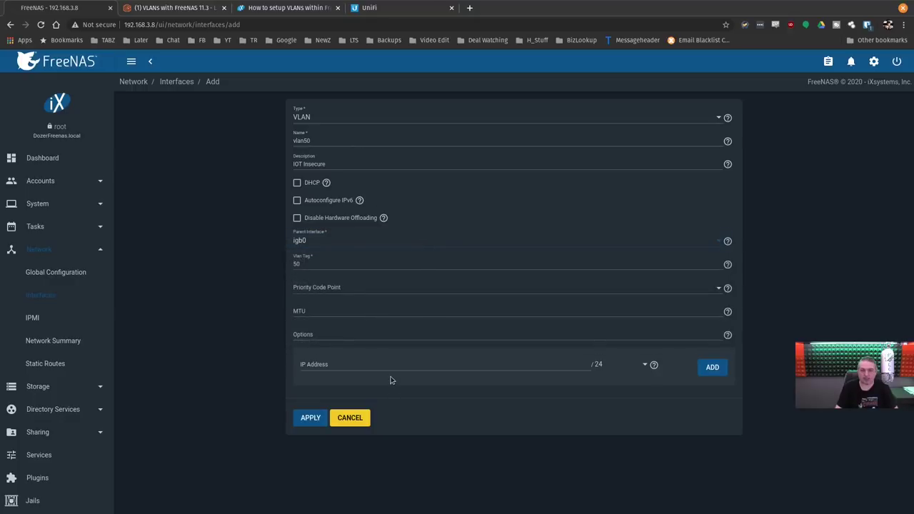
left_click(311, 418)
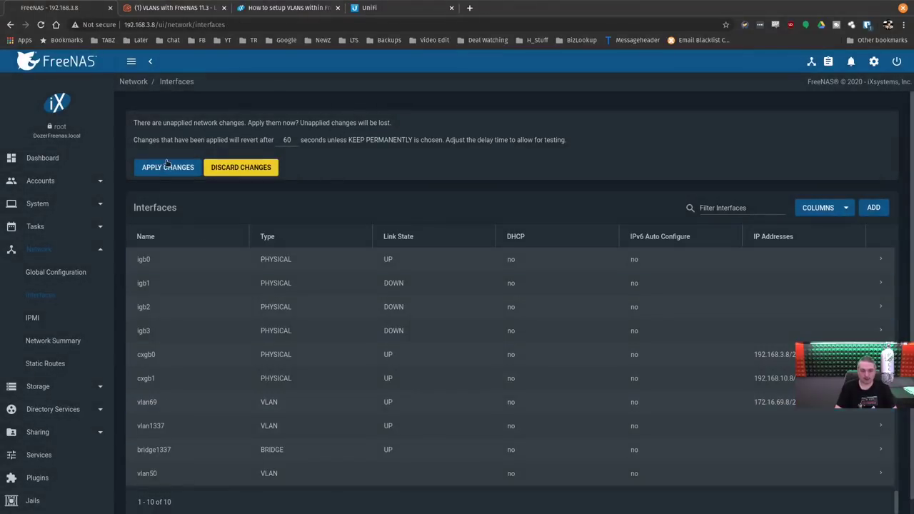
Step: Apply the pending network changes for vlan50 and keep them permanently
left_click(168, 167)
left_click(390, 308)
left_click(517, 306)
left_click(512, 311)
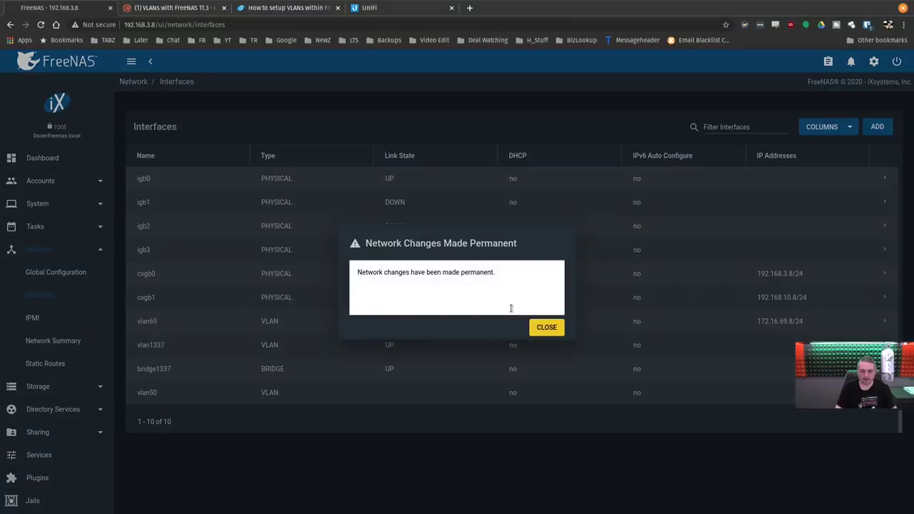
left_click(543, 328)
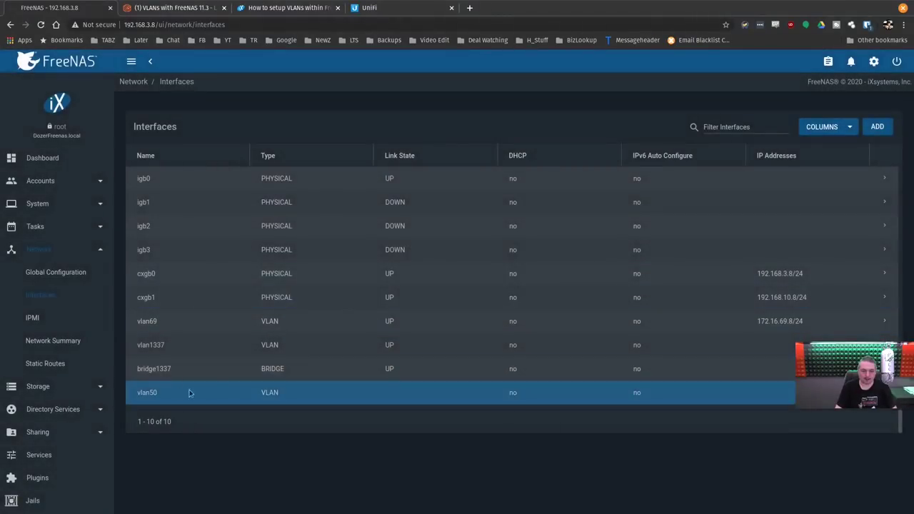
Step: Add a new Bridge interface named bridge50 with the description "IOT Insecure"
left_click(878, 126)
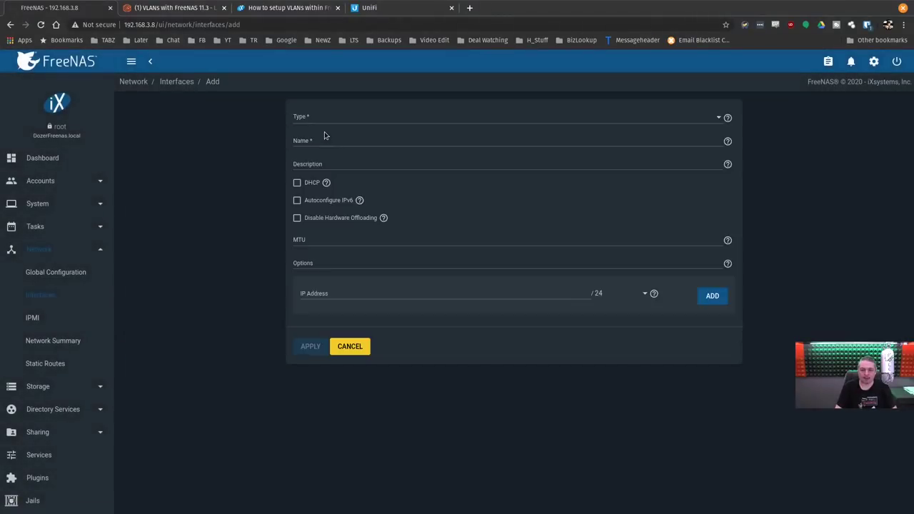
left_click(320, 116)
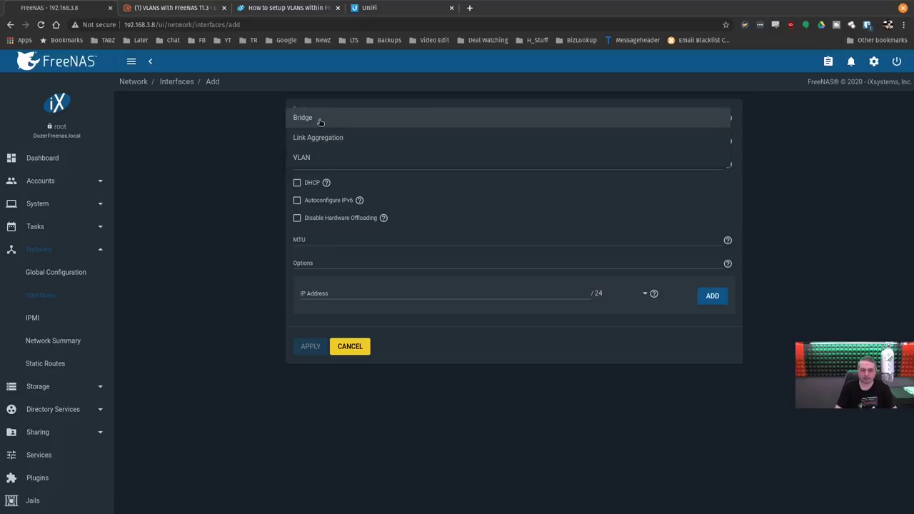
left_click(316, 119)
left_click(326, 144)
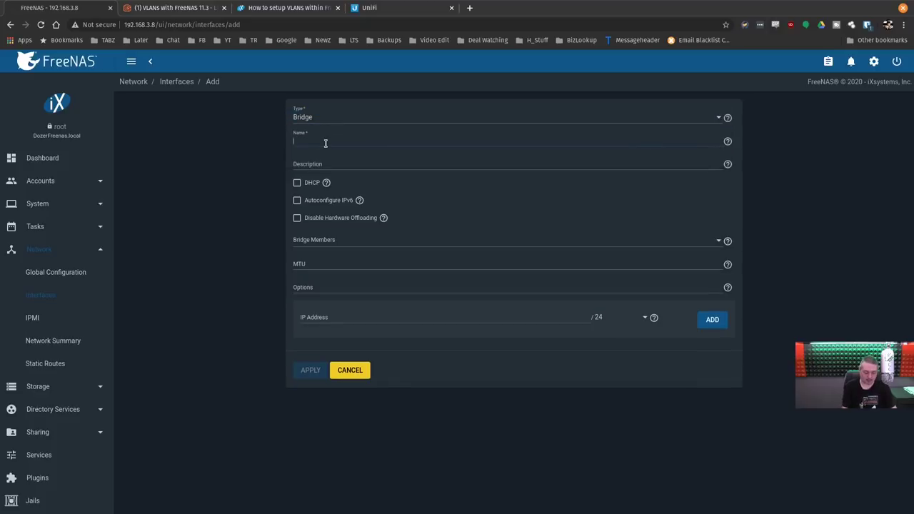
type("br")
key("BackSpace")
key("BackSpace")
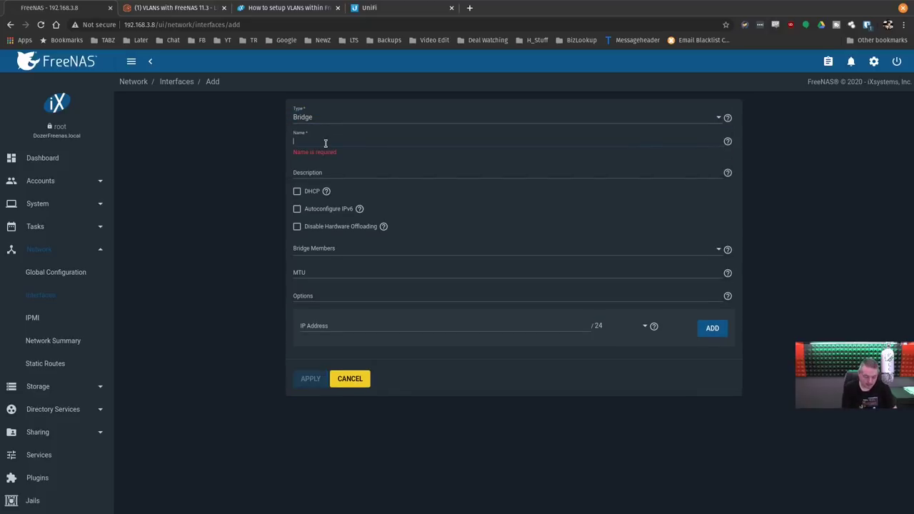
type("bridge50")
key("Tab")
type("IOT Insecure")
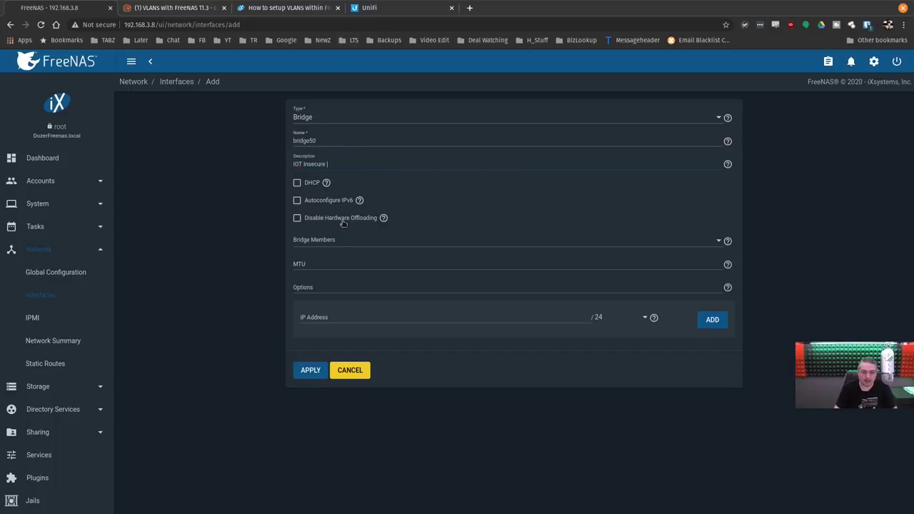
Step: Choose vlan50: IOT Insecure as the member of bridge50 and save the new interface
left_click(331, 248)
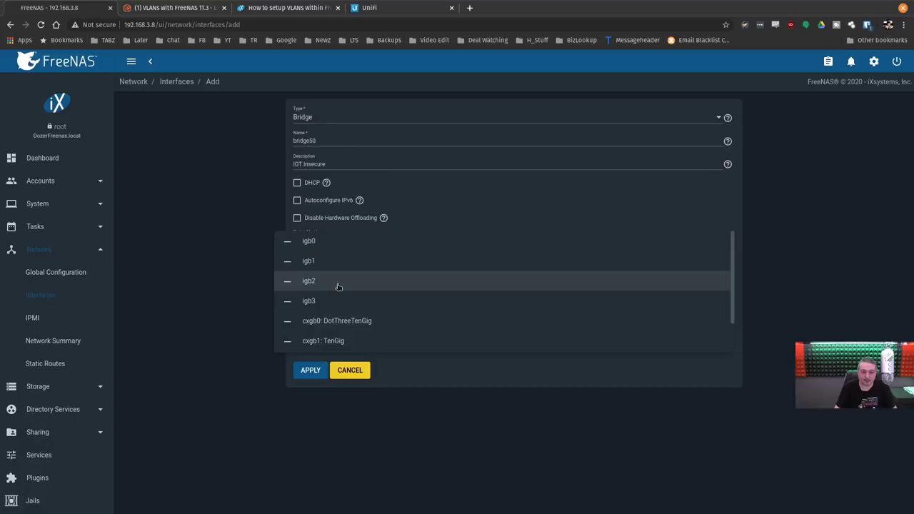
scroll(336, 287, "down", 2)
left_click(287, 343)
left_click(420, 370)
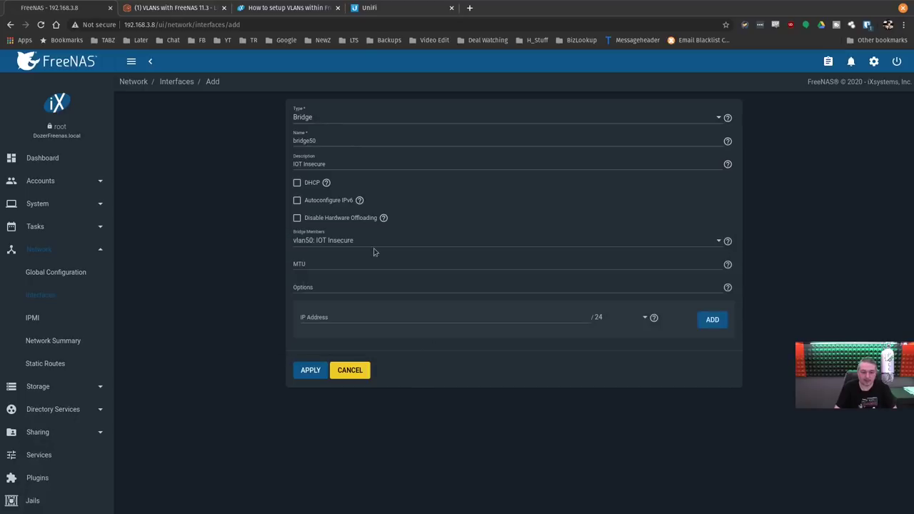
left_click(309, 375)
Step: Apply the pending changes for bridge50, confirming the network interruption, and keep them permanently
left_click(169, 171)
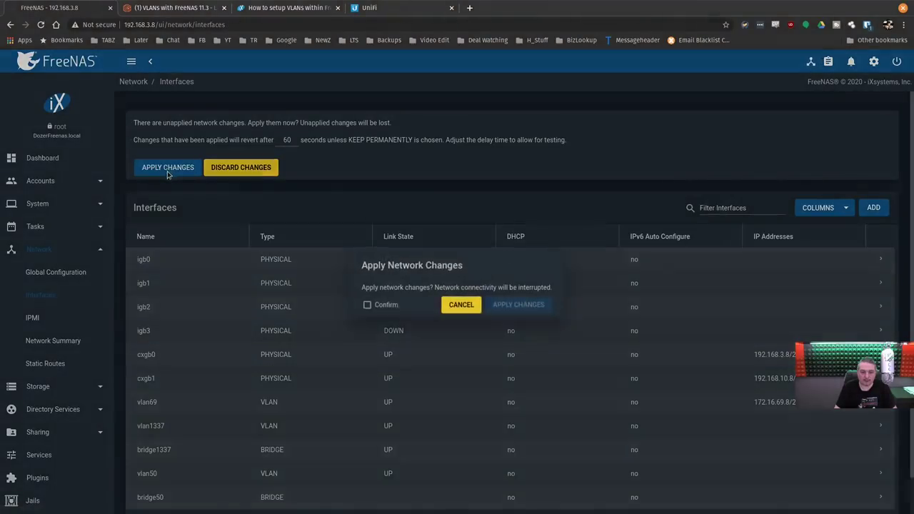
left_click(366, 305)
left_click(508, 305)
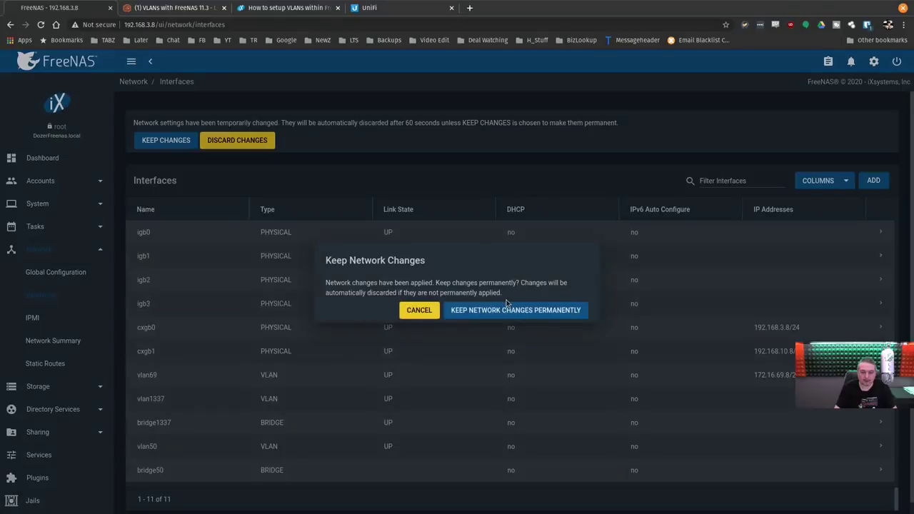
left_click(500, 315)
left_click(548, 326)
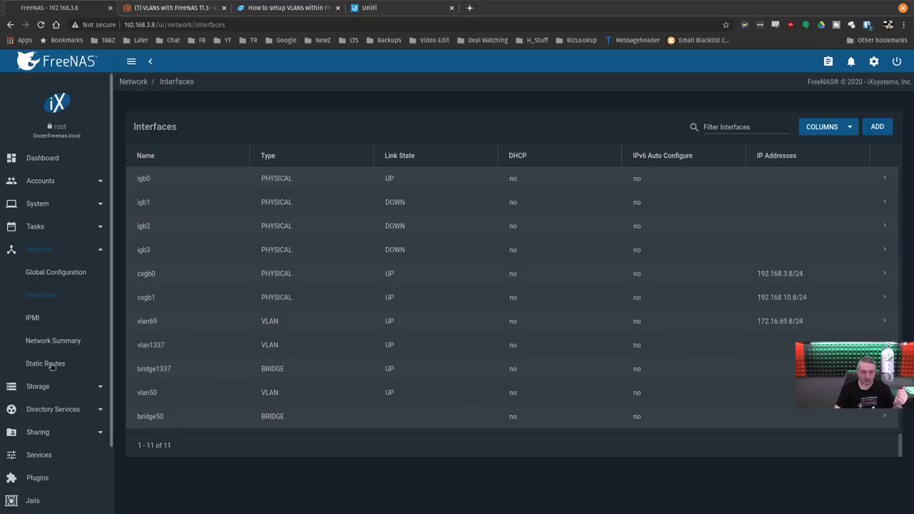
Step: Show the details of the Leavenworth and Rikers jails and stop Leavenworth
scroll(53, 396, "down", 3)
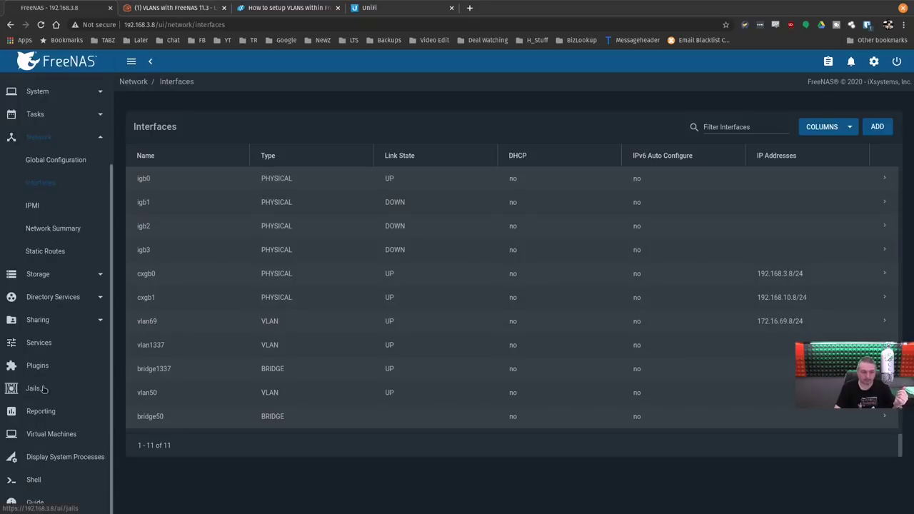
left_click(42, 389)
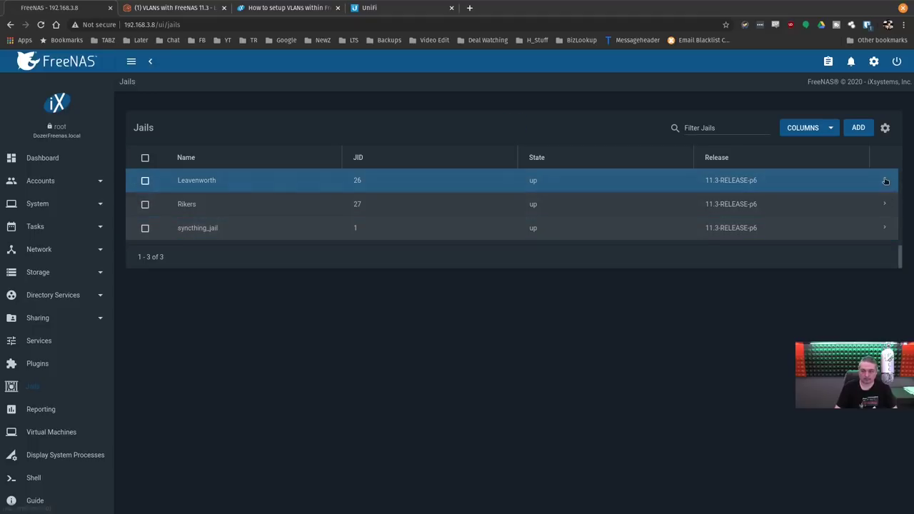
left_click(884, 180)
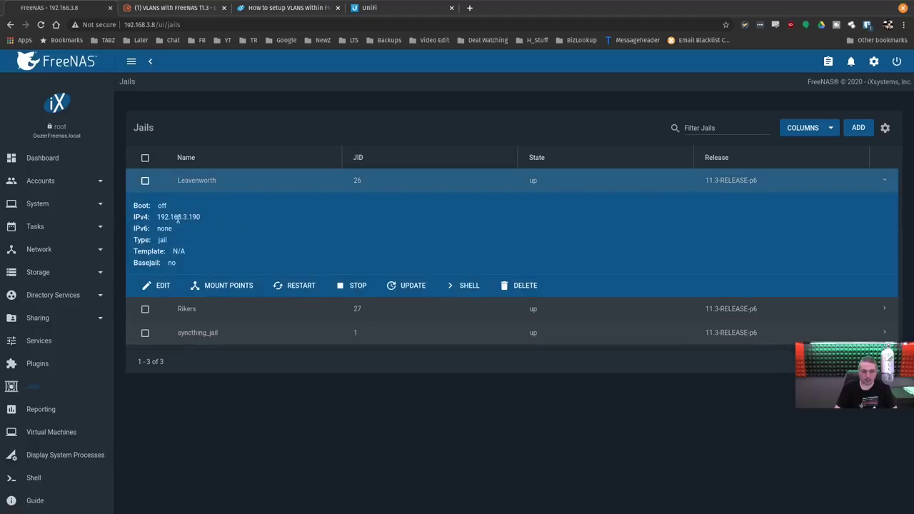
left_click(884, 309)
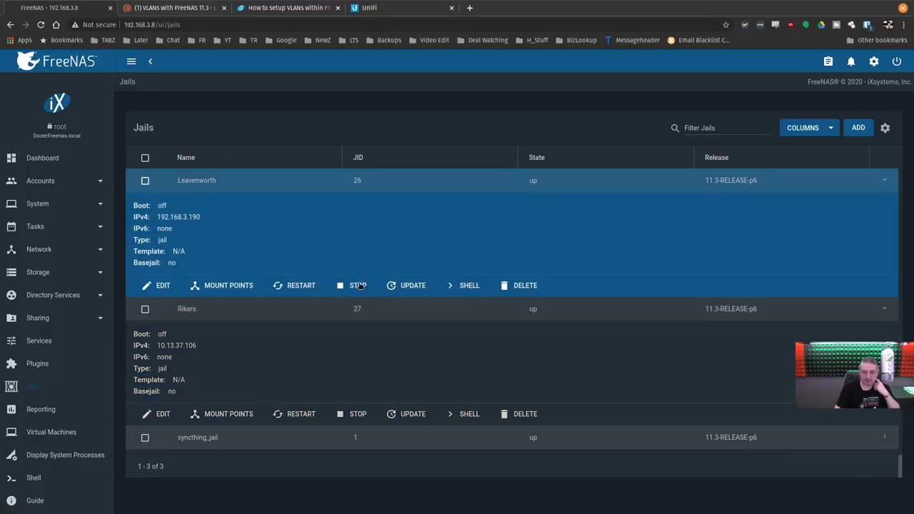
left_click(358, 285)
left_click(479, 305)
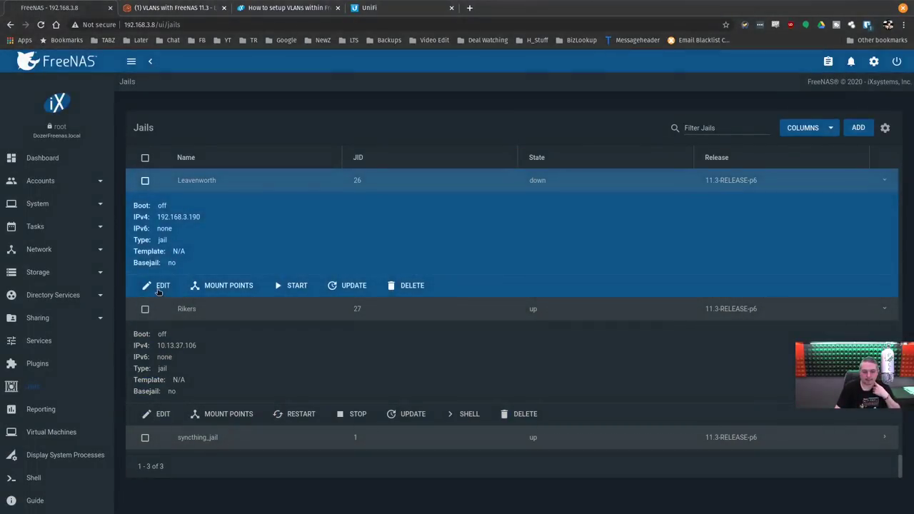
Step: Set the Leavenworth jail's network interfaces property to vnet0:bridge50 and save the jail
left_click(160, 286)
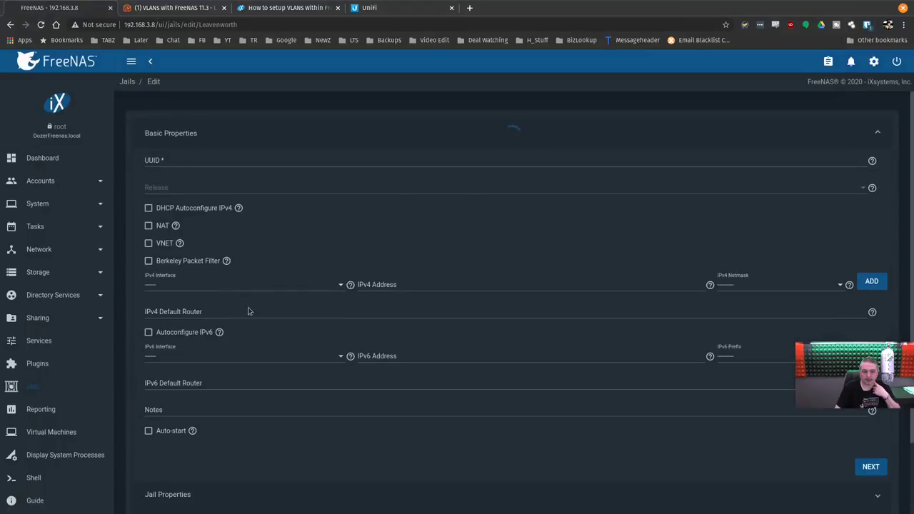
scroll(234, 376, "down", 1)
scroll(233, 376, "down", 1)
left_click(182, 443)
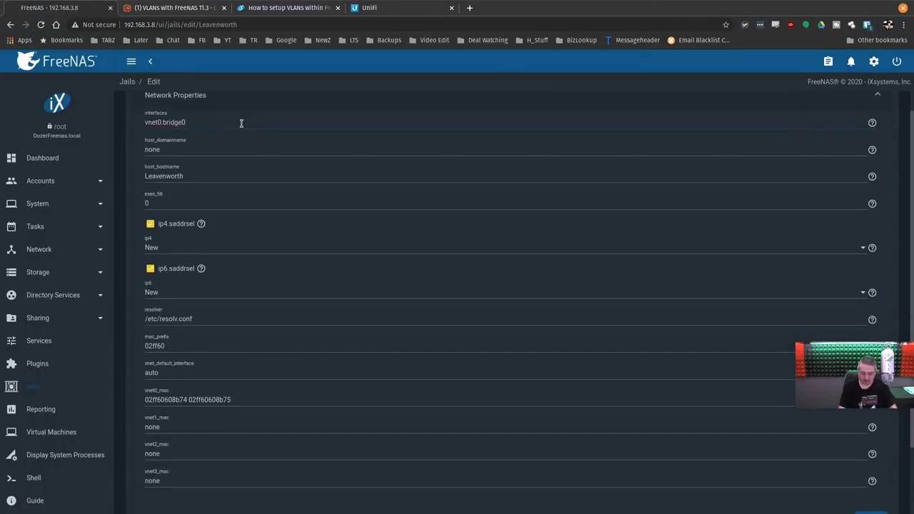
type("5")
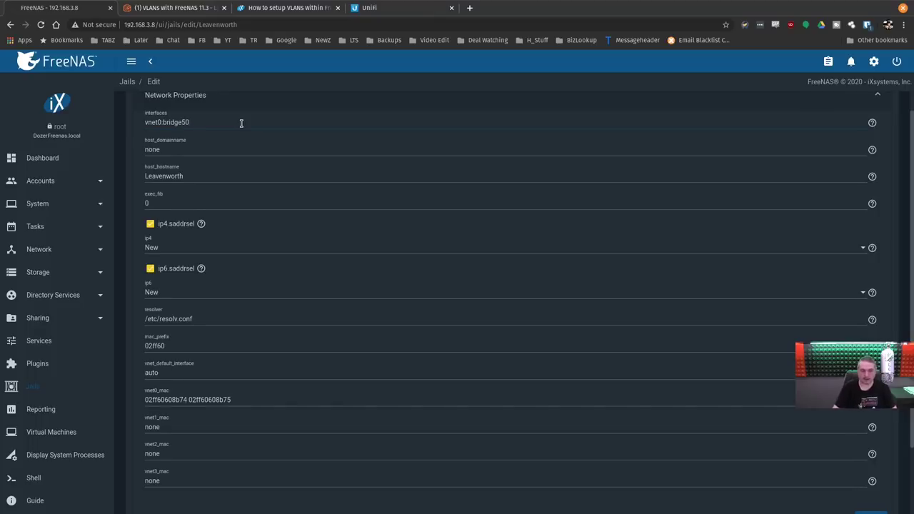
scroll(229, 335, "down", 3)
left_click(145, 481)
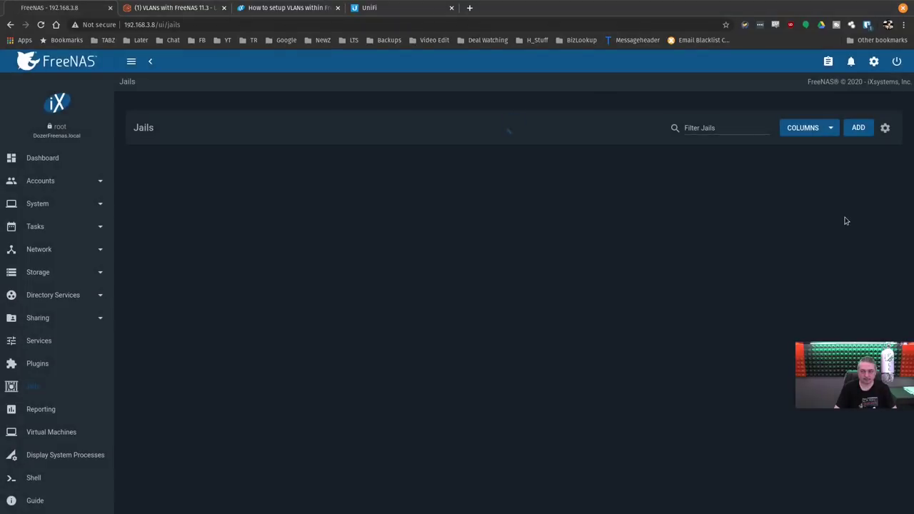
Step: Start the Leavenworth jail and check its IPv4 address in the reloaded jails list
left_click(292, 285)
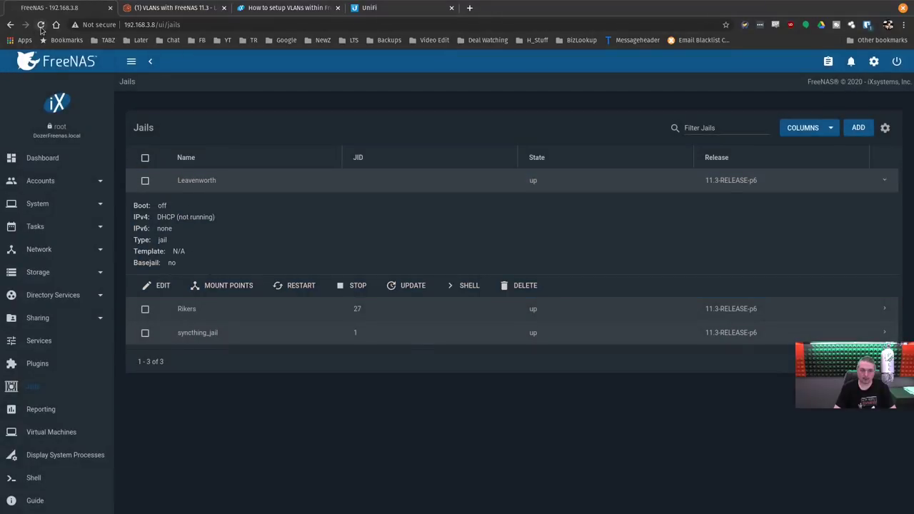
left_click(41, 25)
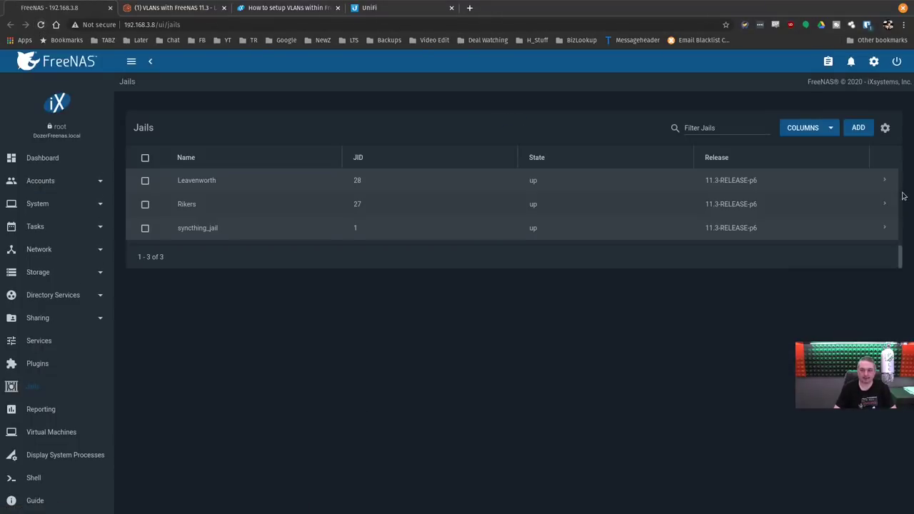
left_click(884, 179)
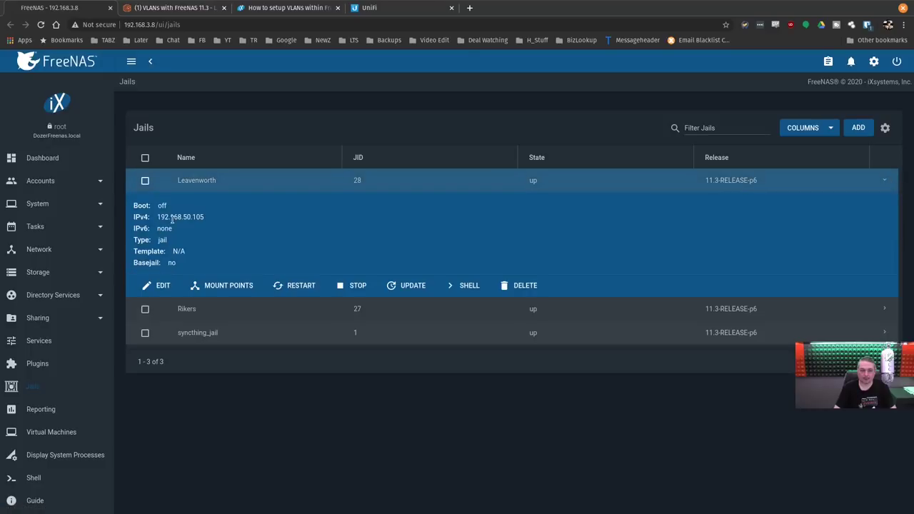
double_click(171, 218)
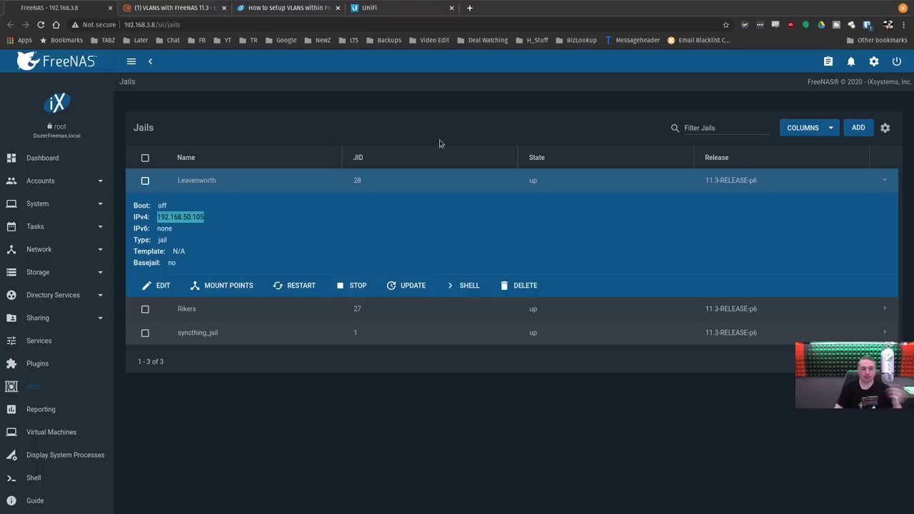
Step: Review the iXsystems forum guide on VLANs in FreeNAS 11.3, including its overall concepts and VLAN definition steps, and return to FreeNAS
left_click(290, 8)
scroll(555, 220, "up", 3)
scroll(560, 230, "down", 3)
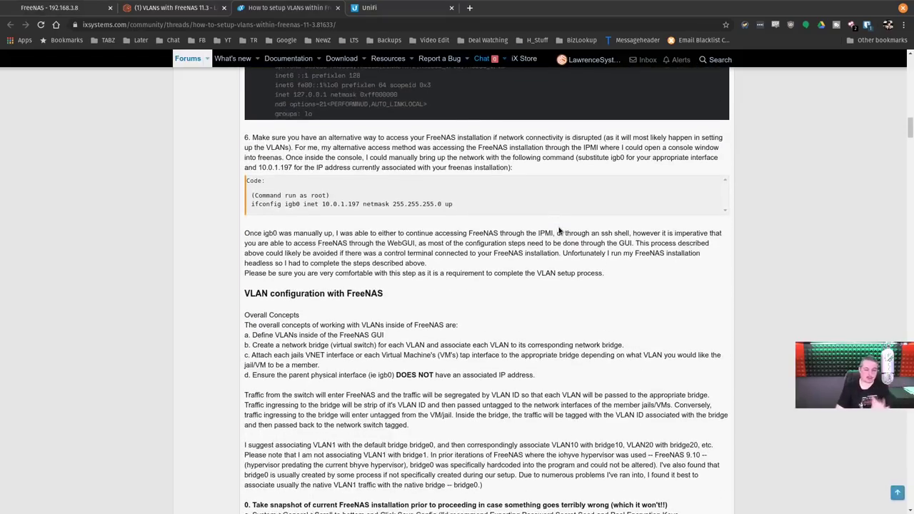
scroll(560, 231, "up", 8)
scroll(560, 231, "up", 3)
left_click(172, 8)
left_click(63, 9)
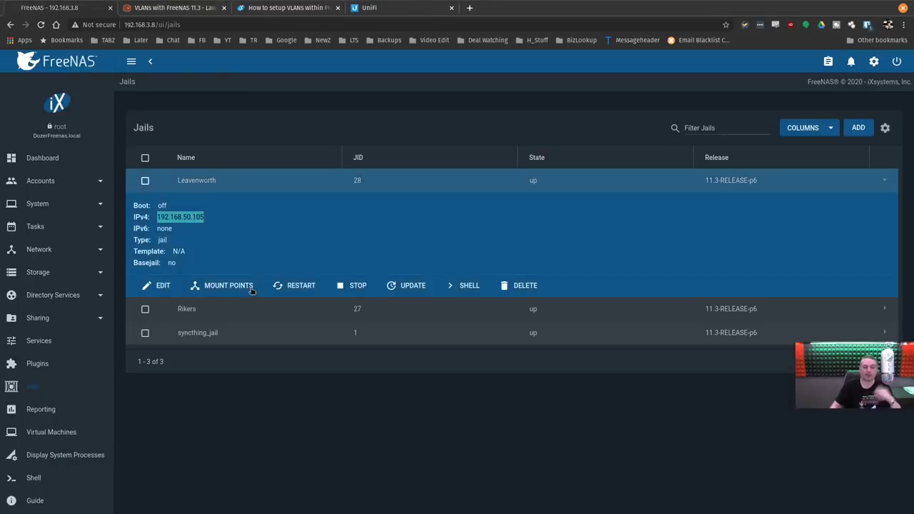
left_click(305, 6)
scroll(452, 286, "down", 18)
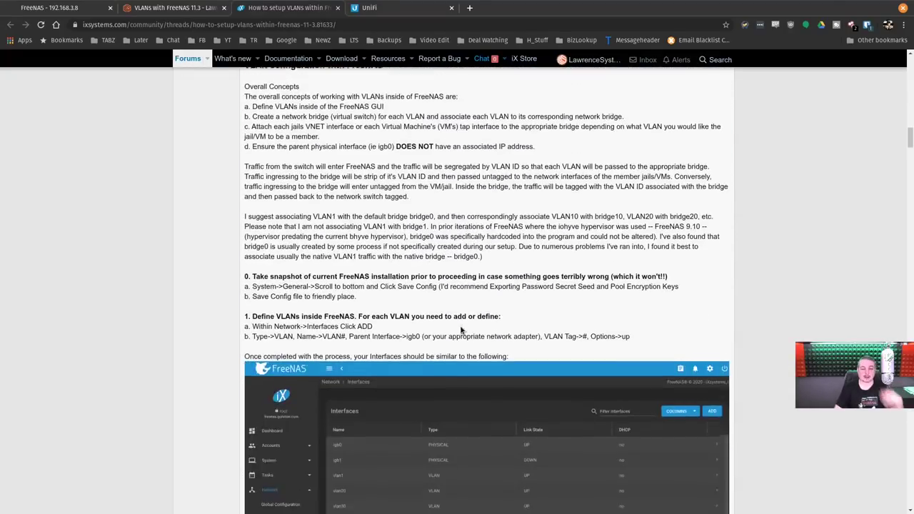
scroll(460, 329, "down", 8)
left_click(43, 7)
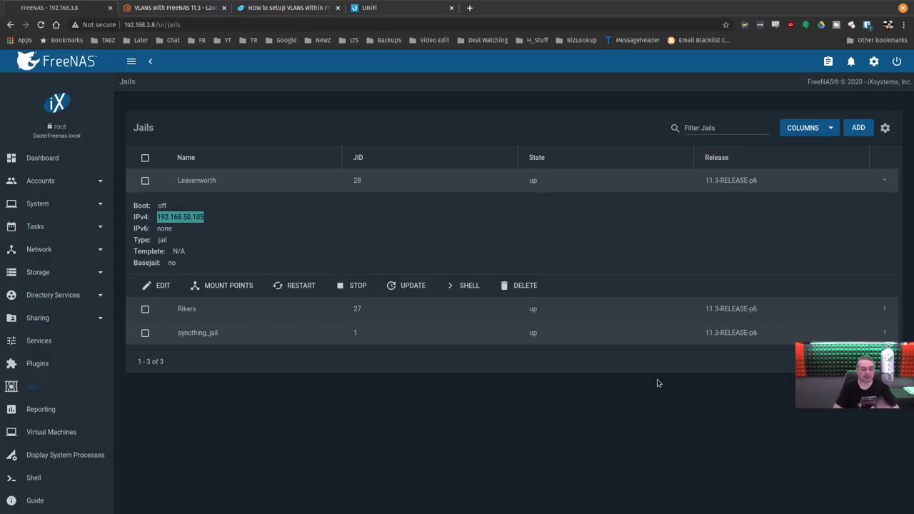
left_click(68, 365)
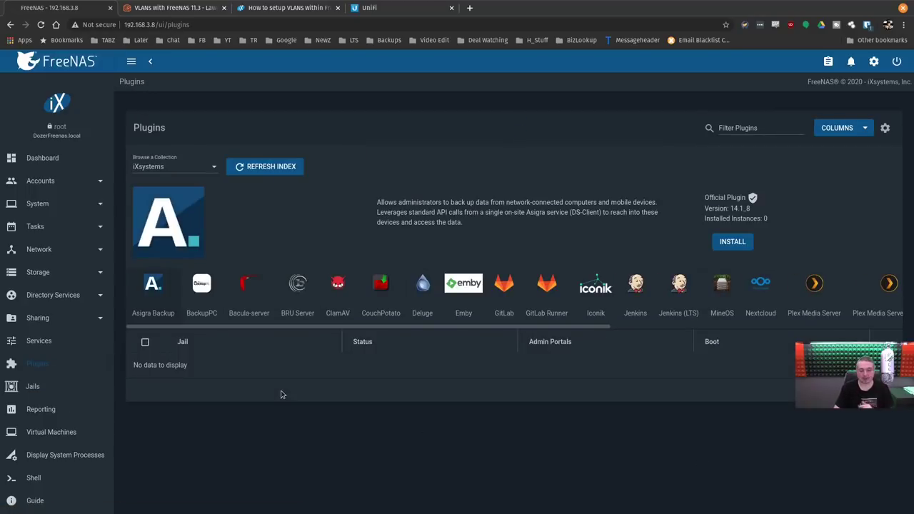
left_click(40, 390)
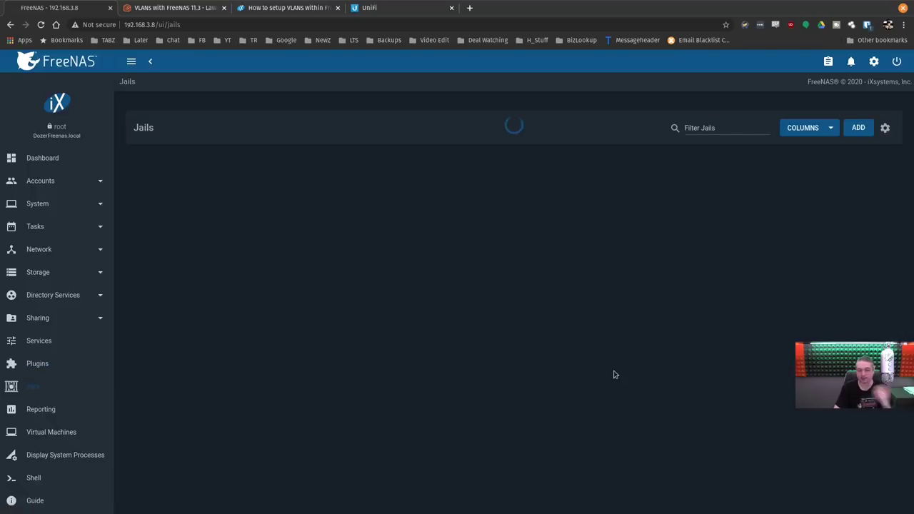